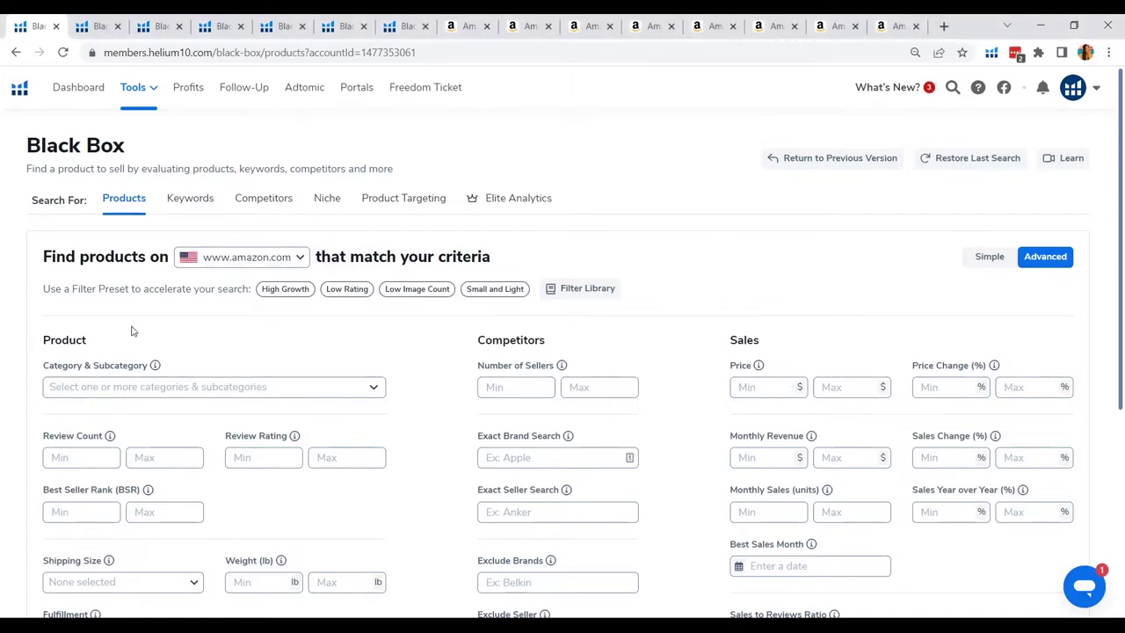
- Apply the High Growth preset with a 500 maximum review count and $20 minimum price
click(275, 294)
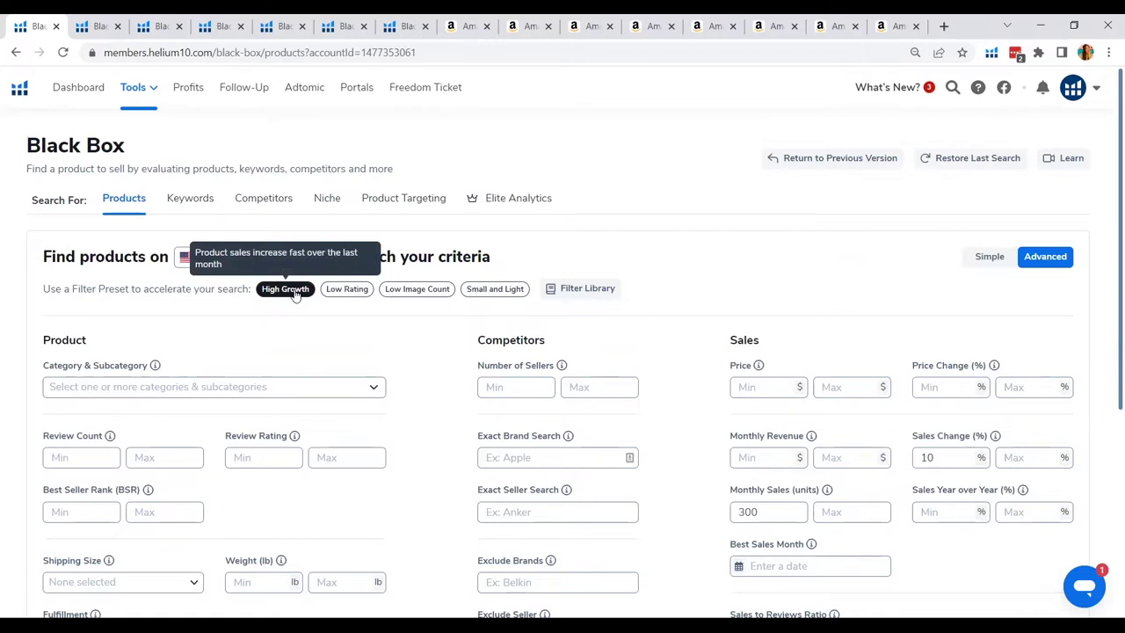
scroll(303, 304, down, 3)
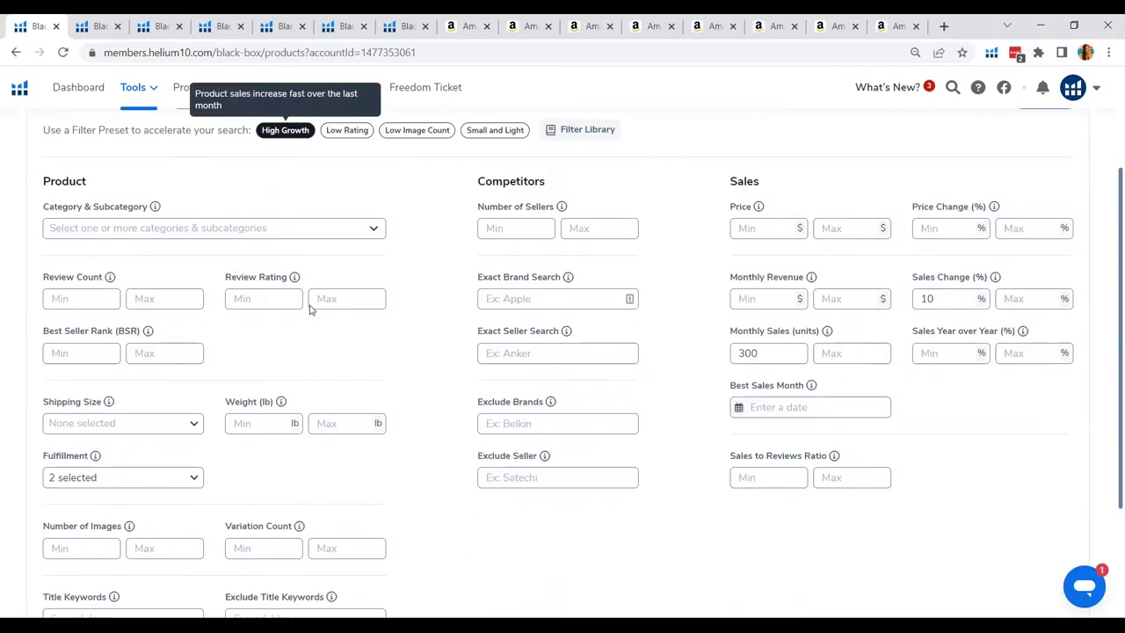
click(154, 238)
text(500)
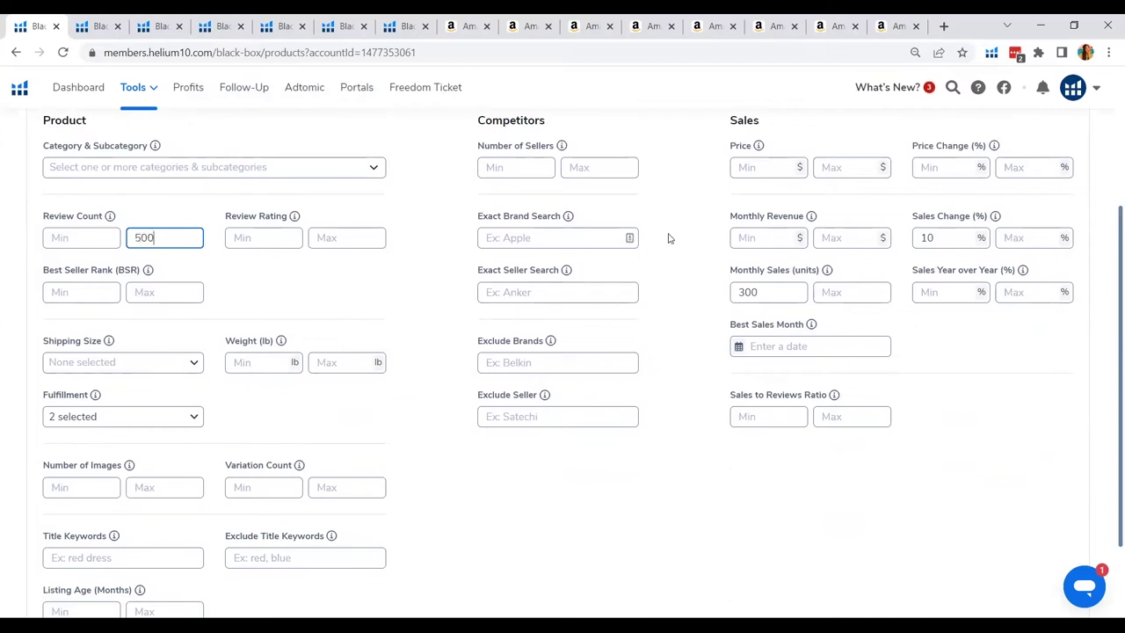
click(766, 170)
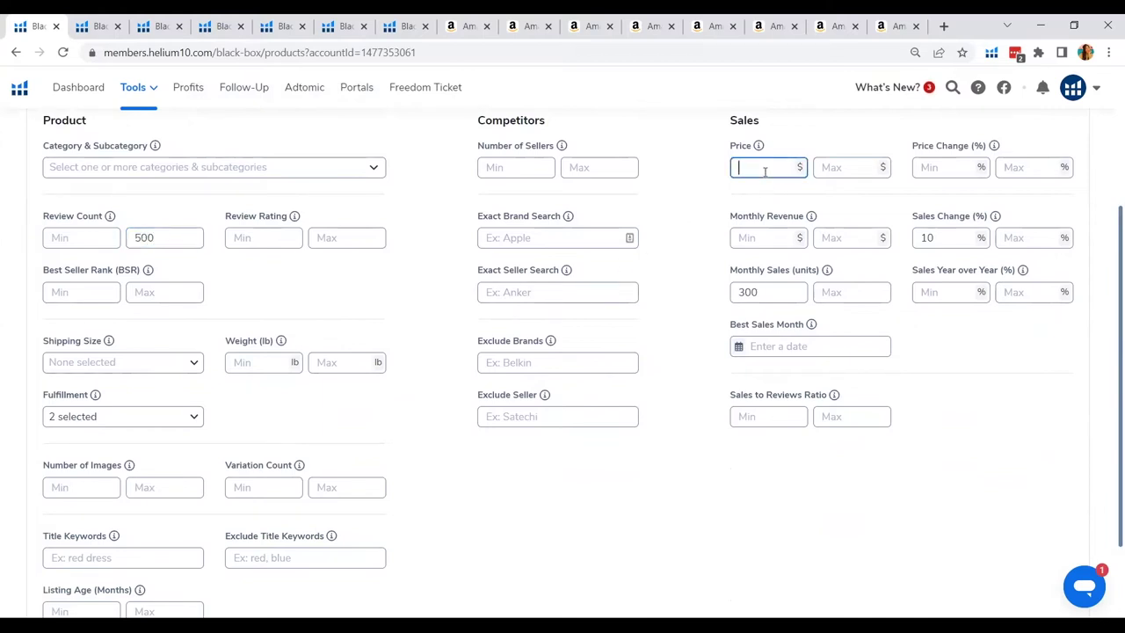
text(20)
- Limit shipping to Small Standard-Size and require 'pain' in the product title
click(193, 362)
click(56, 423)
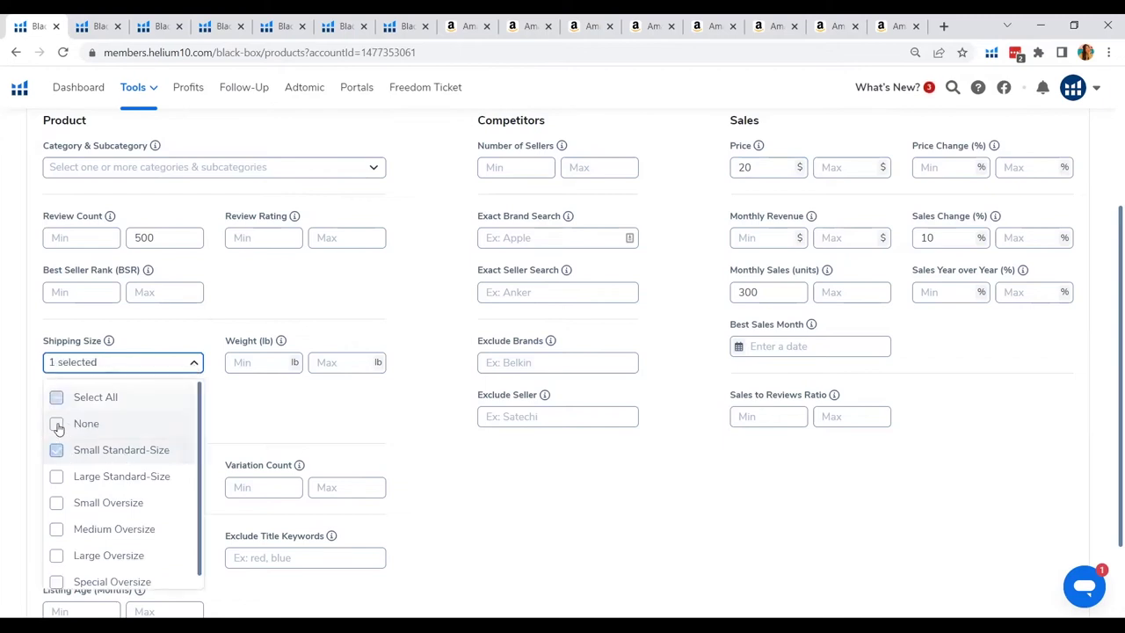
click(446, 495)
scroll(446, 495, down, 1)
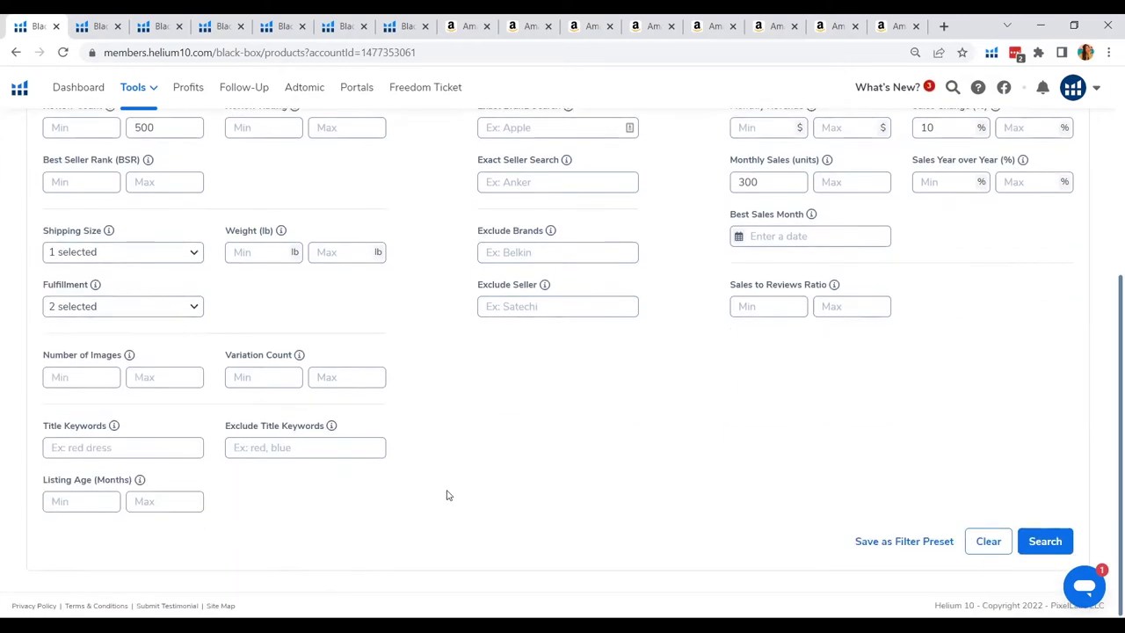
click(74, 447)
text(pain)
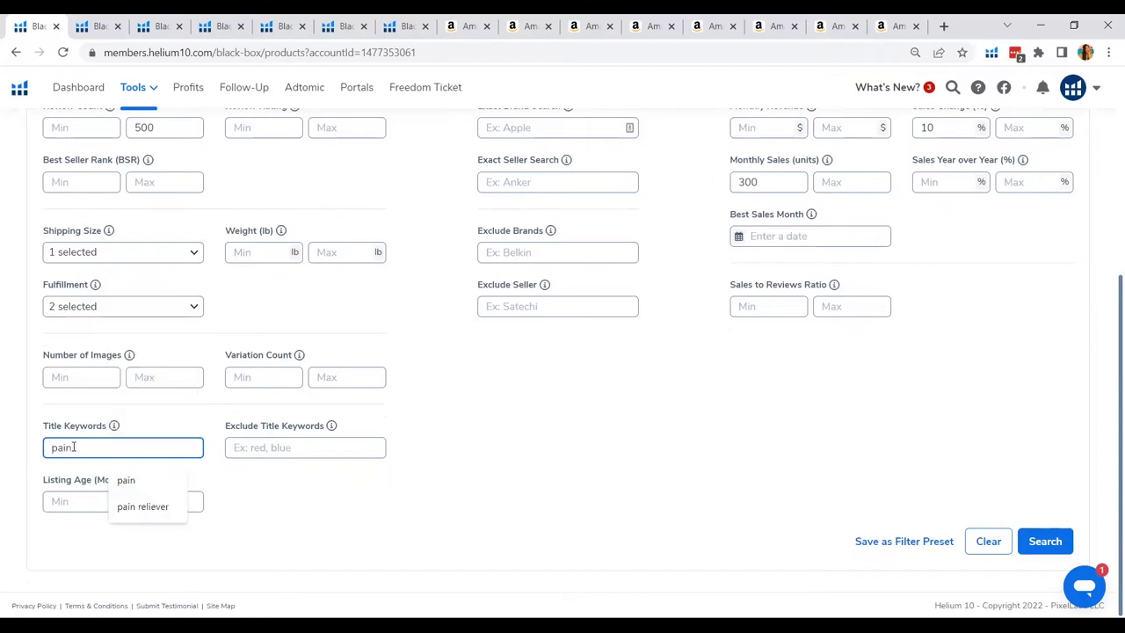
click(623, 490)
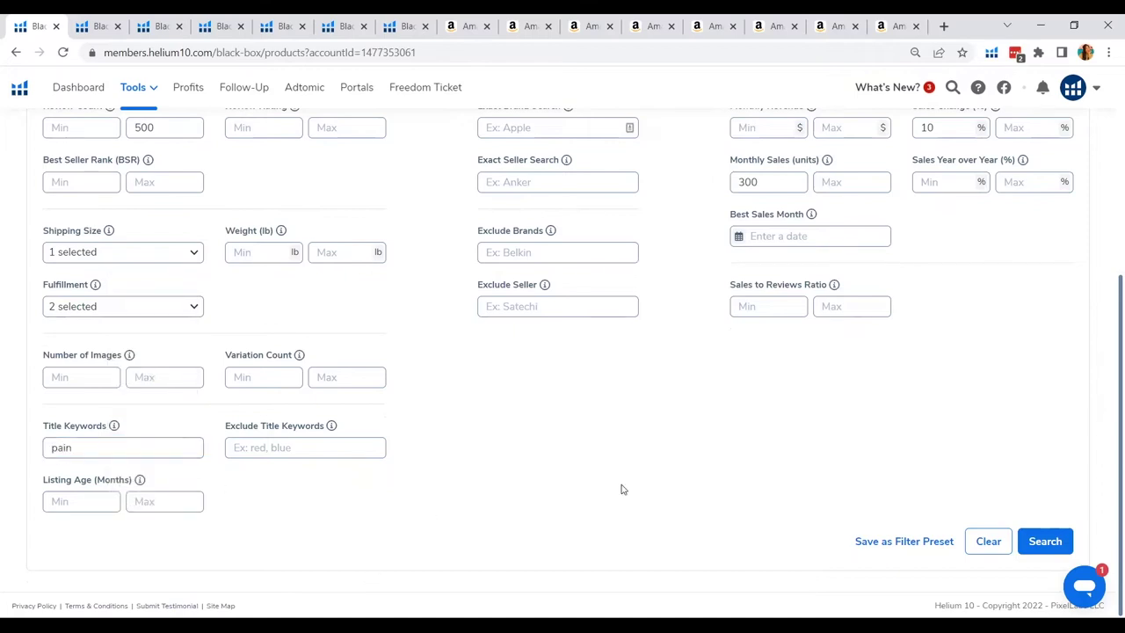
- Run the search and scroll through all 23 results, from magnetic rings and bracelets to OrthoSleeve knee braces
click(1042, 541)
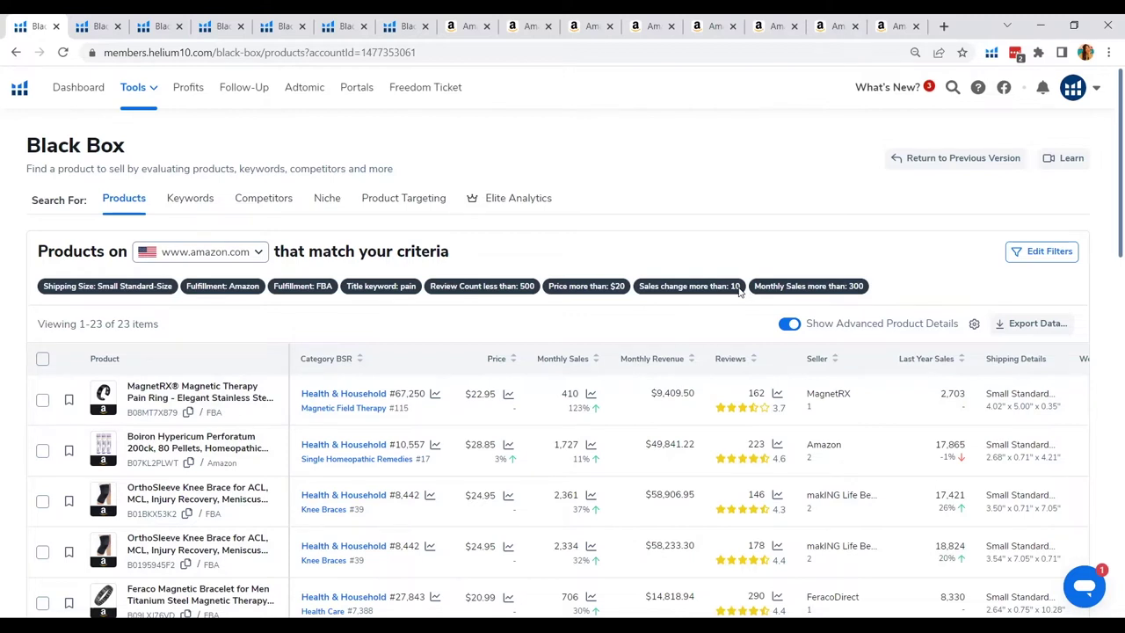
scroll(518, 427, down, 7)
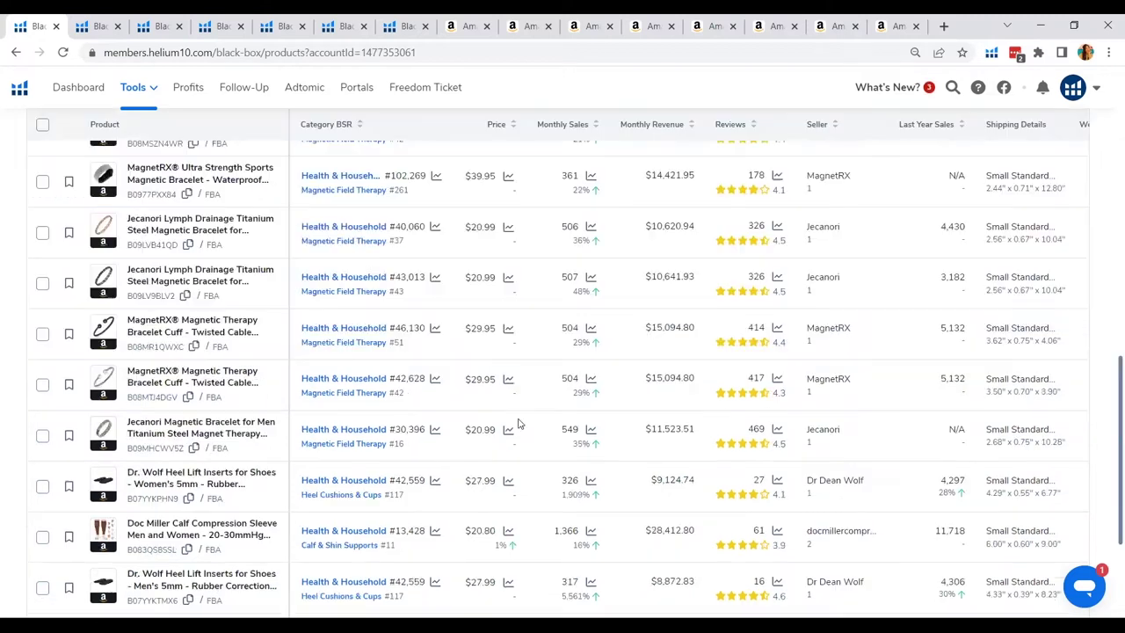
scroll(507, 419, up, 4)
scroll(507, 414, up, 3)
scroll(506, 414, down, 3)
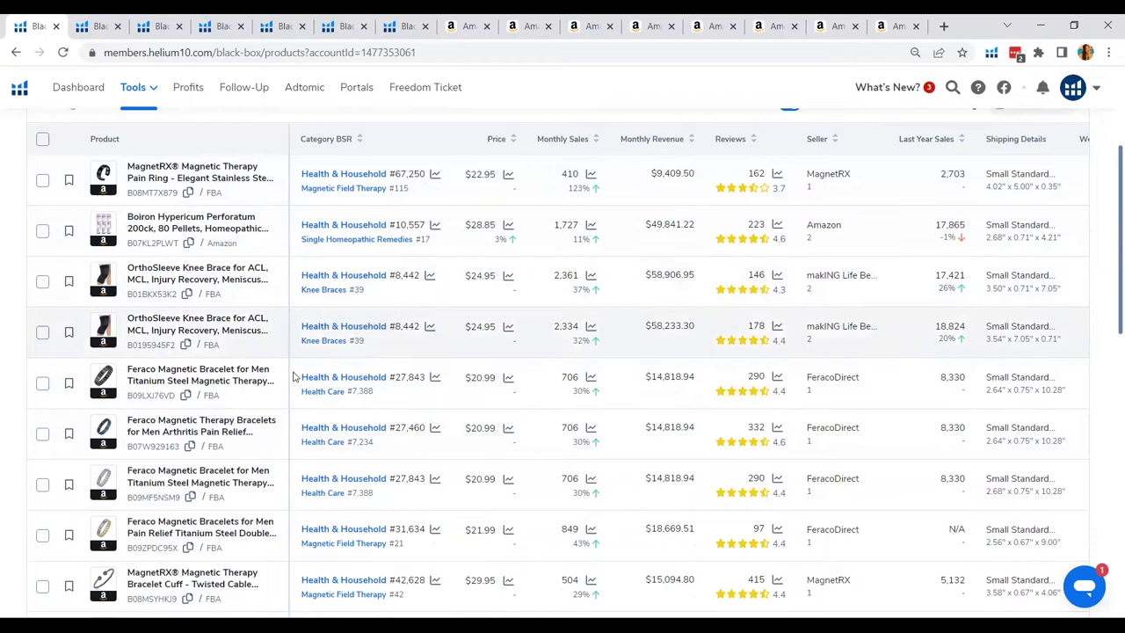
scroll(303, 395, down, 1)
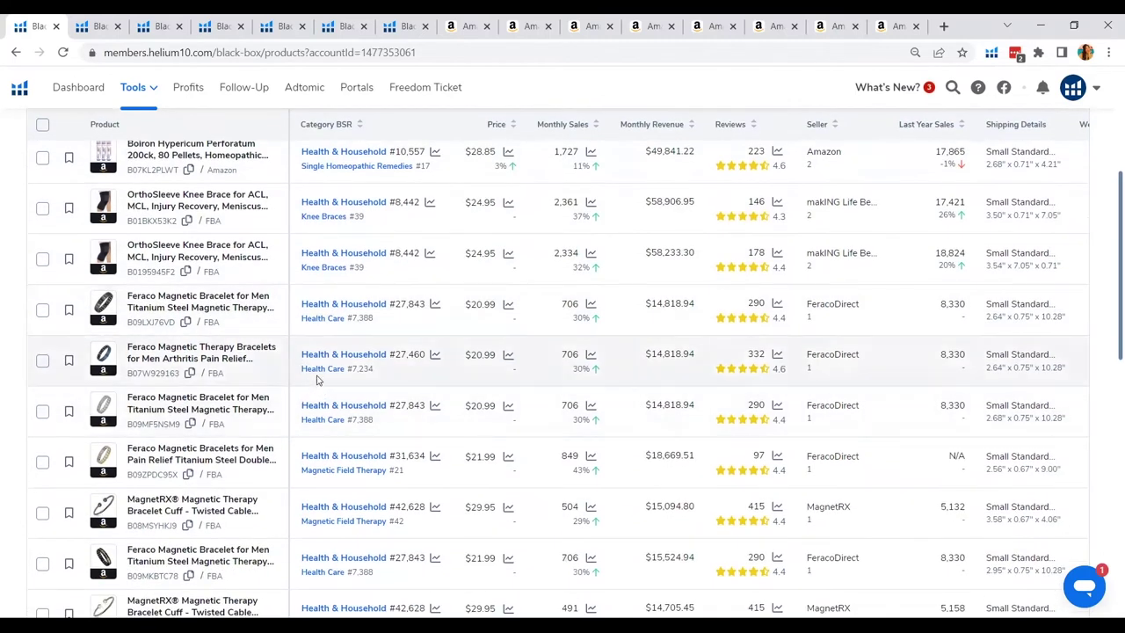
scroll(336, 378, down, 1)
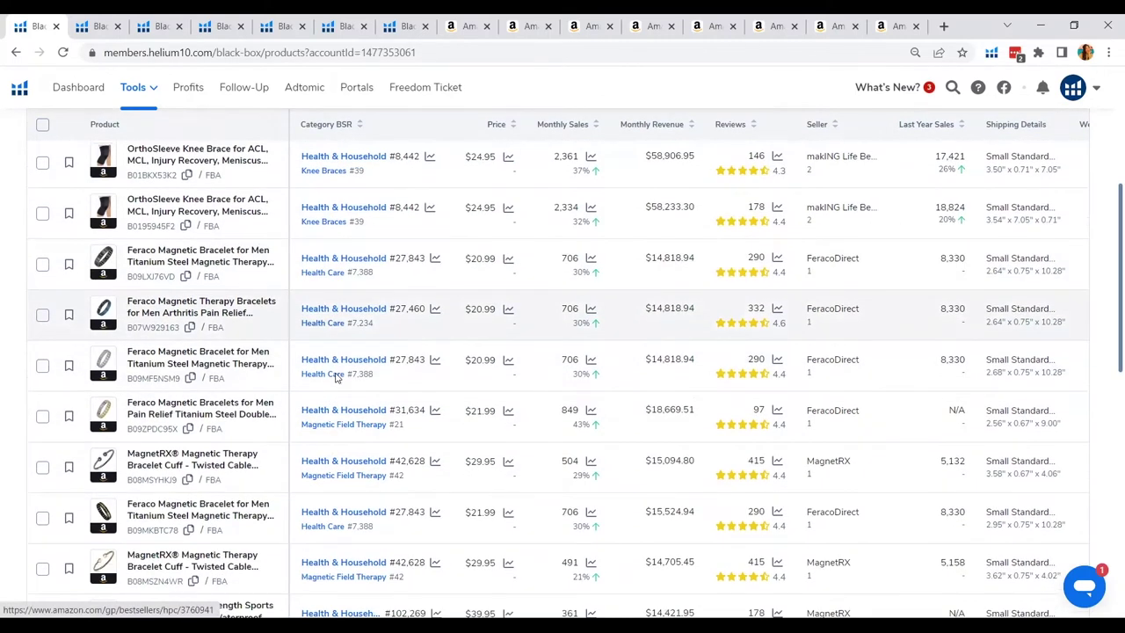
scroll(337, 376, down, 10)
scroll(337, 387, down, 4)
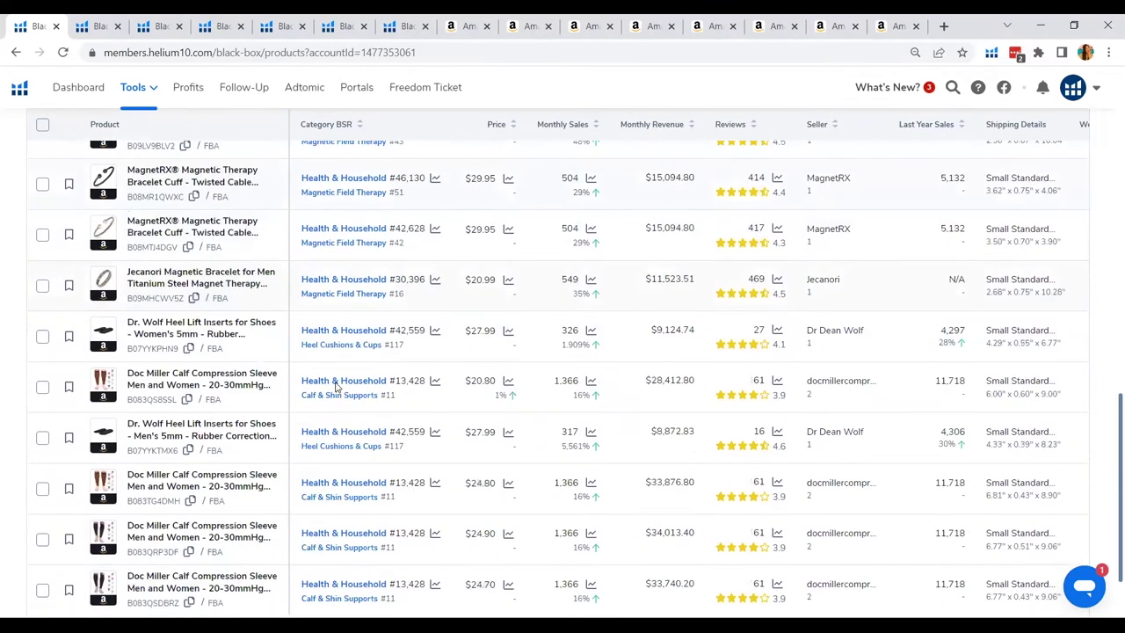
scroll(336, 387, down, 1)
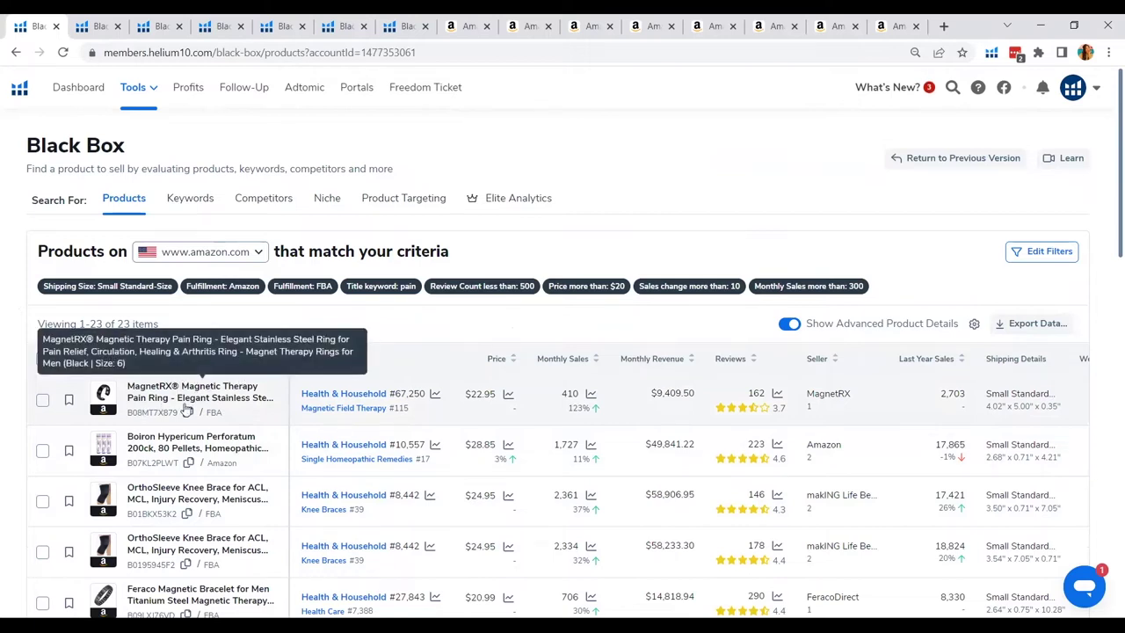
scroll(191, 439, down, 1)
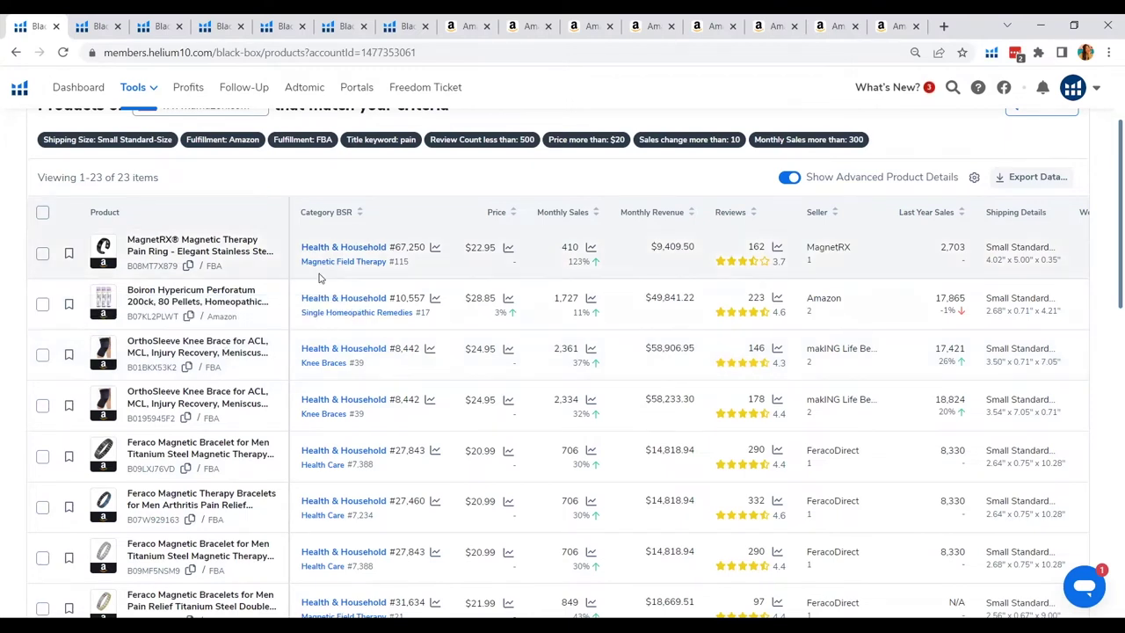
- Return to the Amazon tab and look over the Magnetic Field Therapy best sellers
click(457, 32)
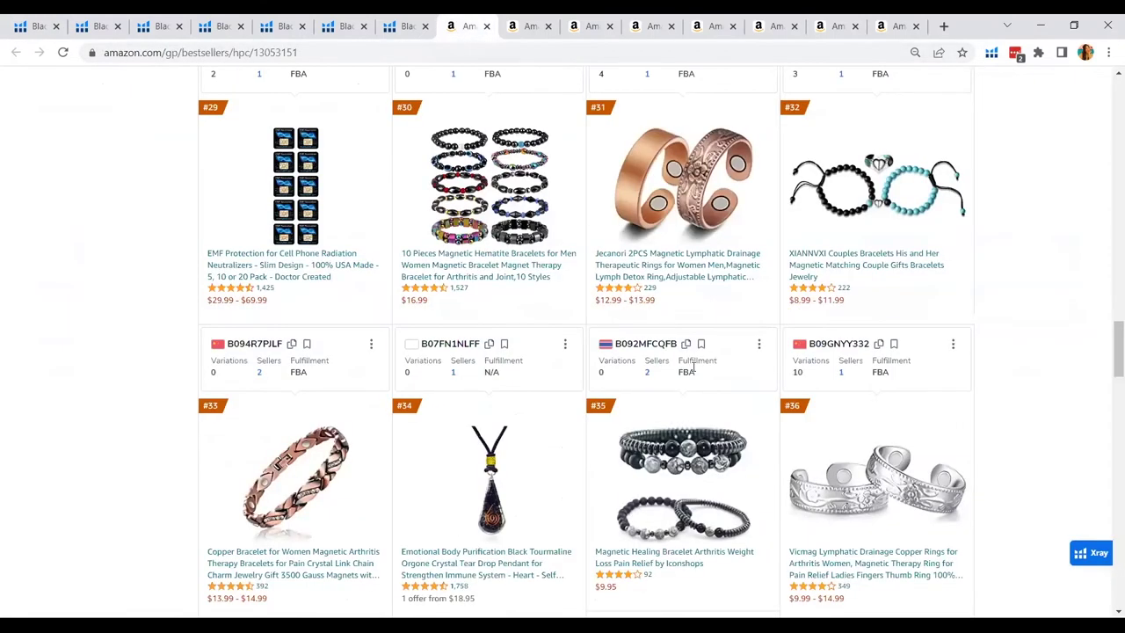
scroll(694, 366, up, 4)
scroll(694, 369, up, 3)
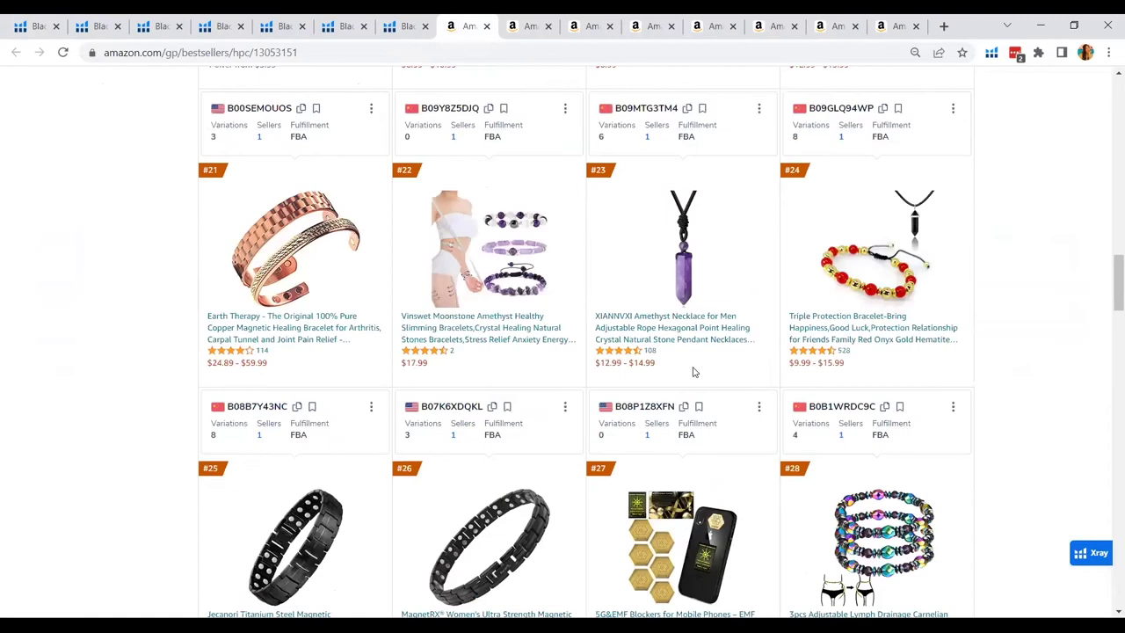
scroll(693, 372, up, 2)
scroll(693, 372, up, 4)
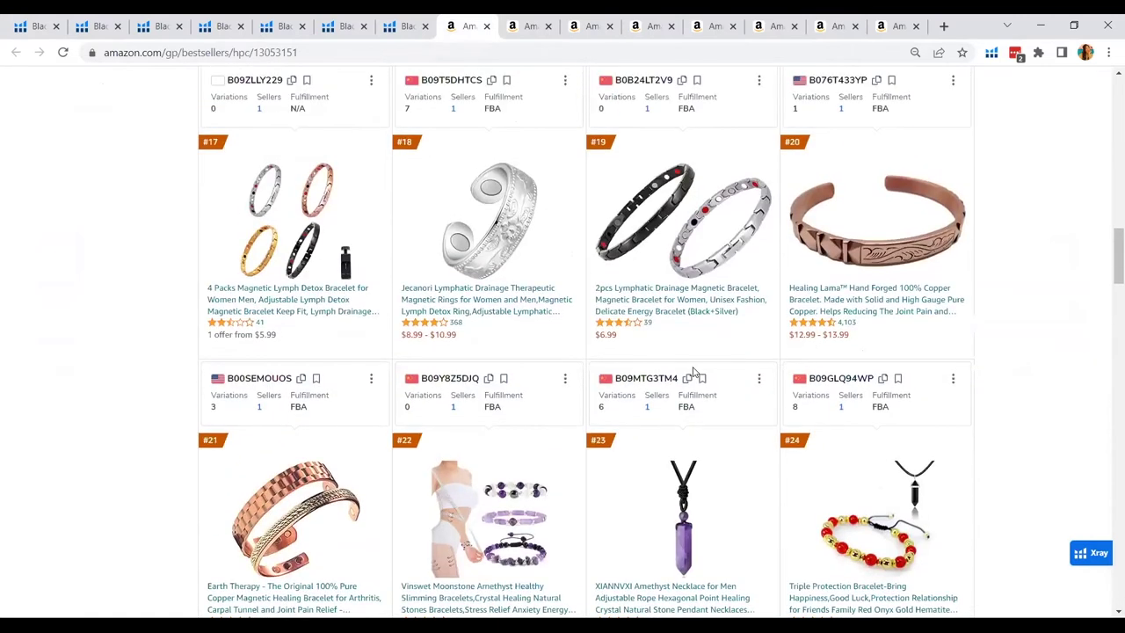
scroll(694, 372, up, 2)
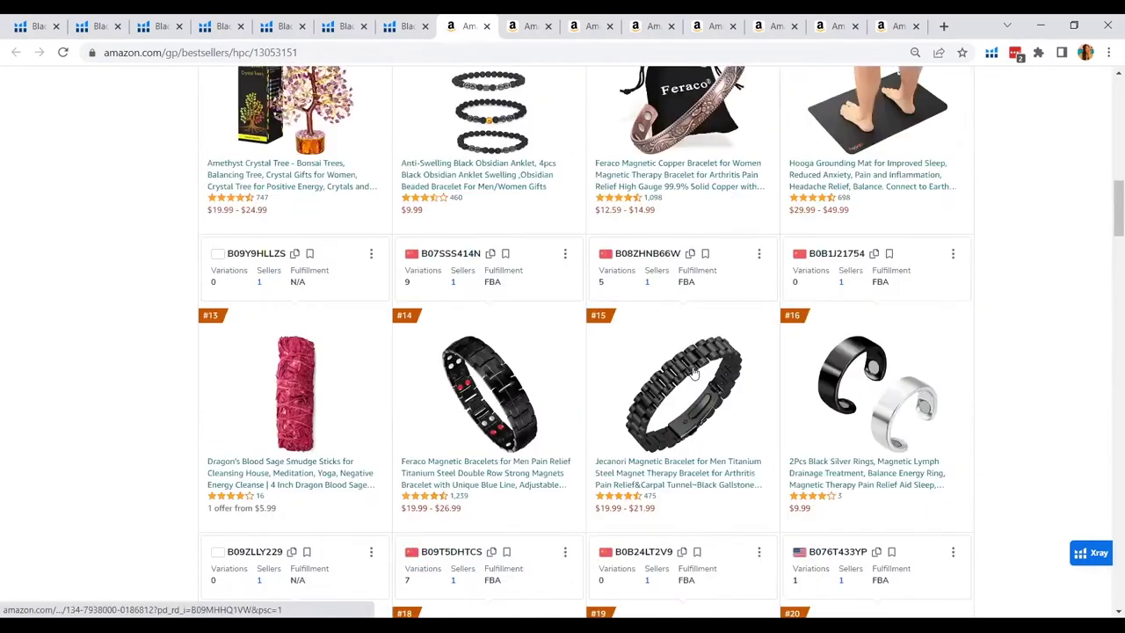
scroll(694, 372, up, 2)
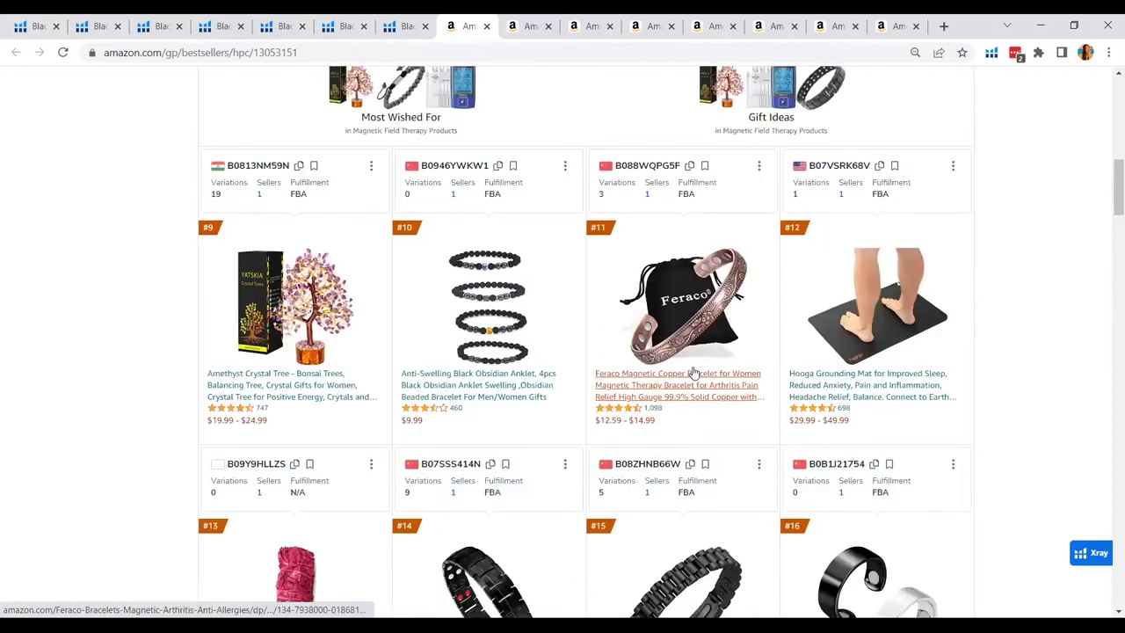
scroll(693, 372, up, 3)
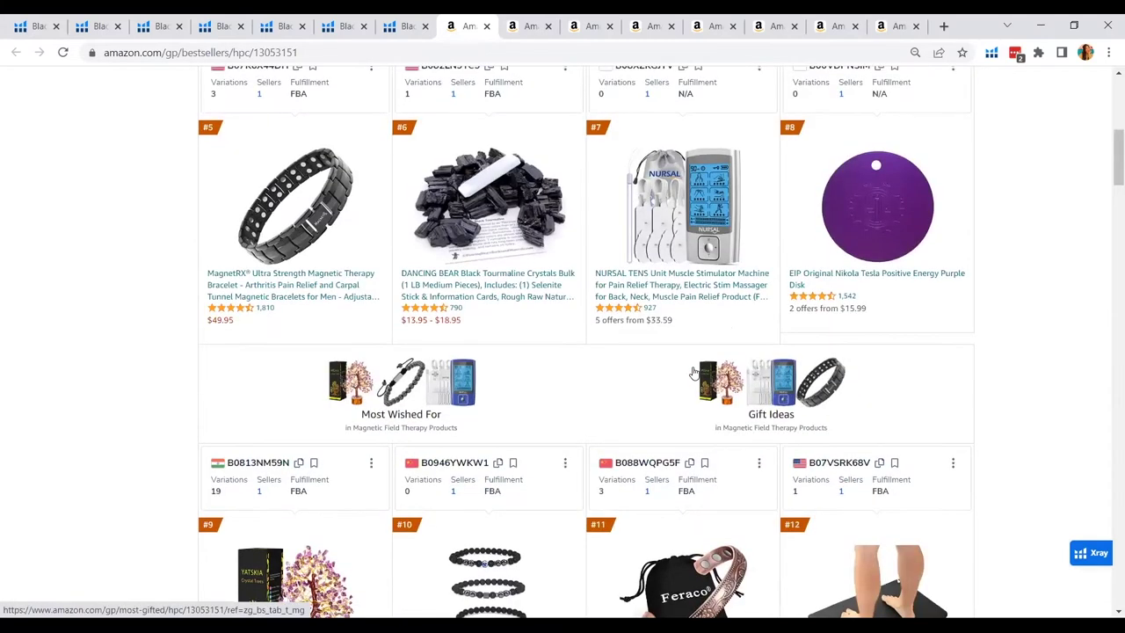
scroll(694, 372, up, 3)
scroll(693, 372, up, 1)
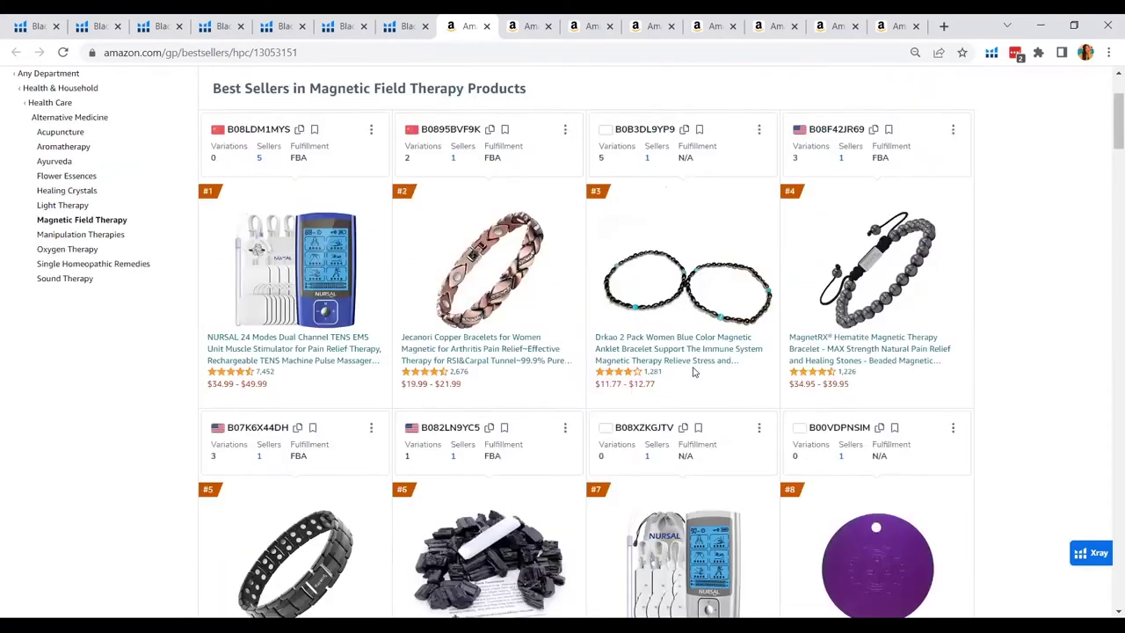
scroll(694, 372, down, 2)
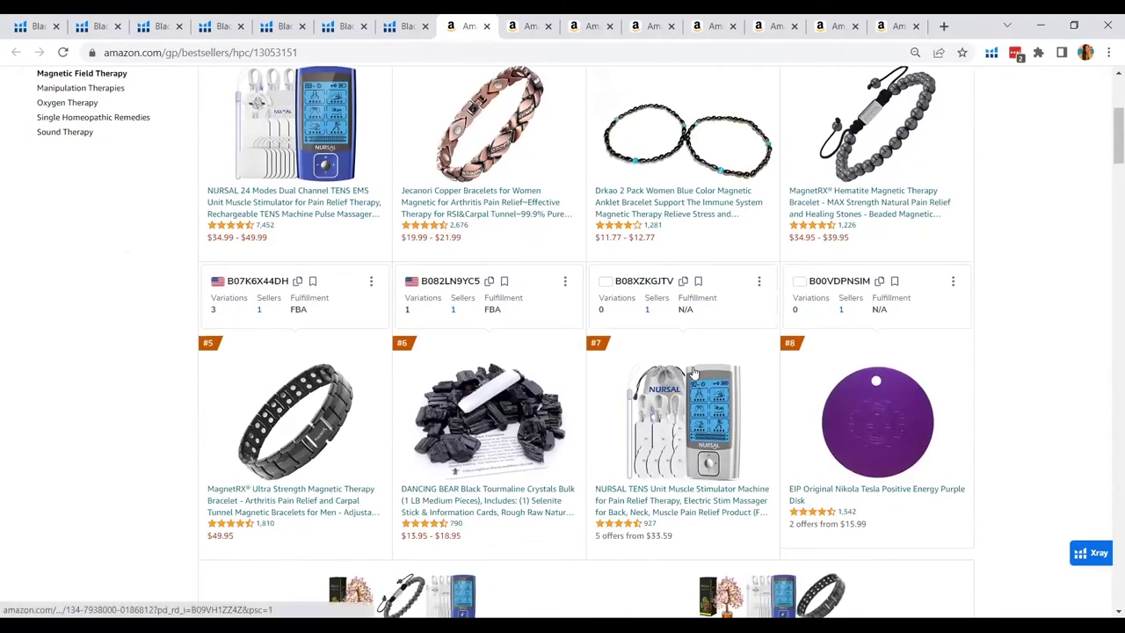
scroll(693, 372, down, 1)
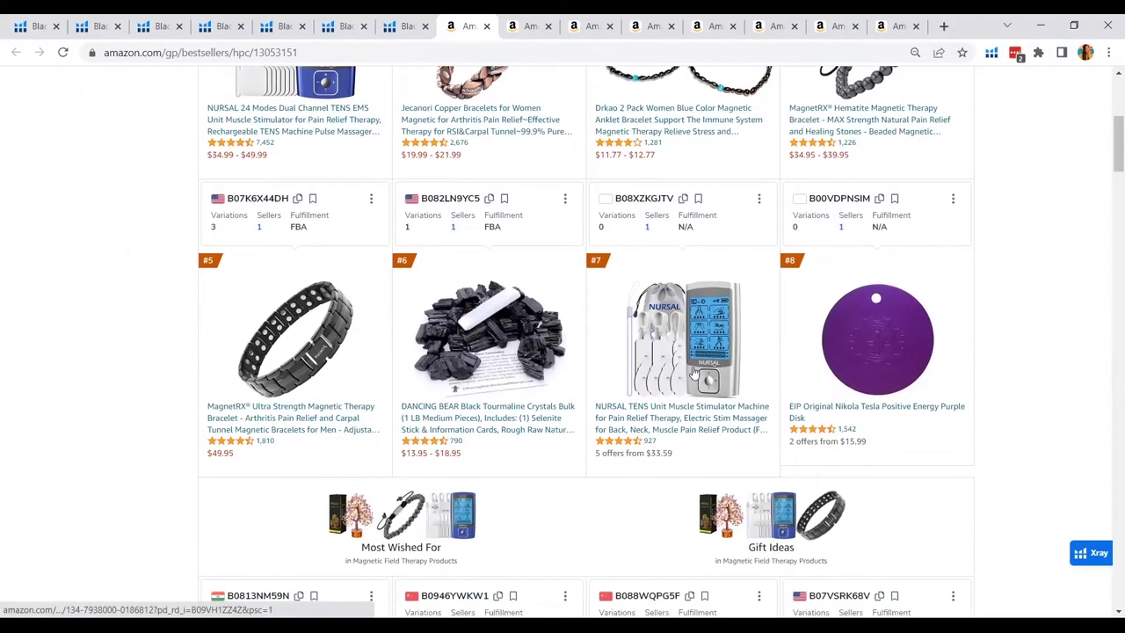
scroll(694, 372, down, 2)
- Review the Knee Braces best sellers down to #24, then move on to Arm Supports
key(ctrl+Tab)
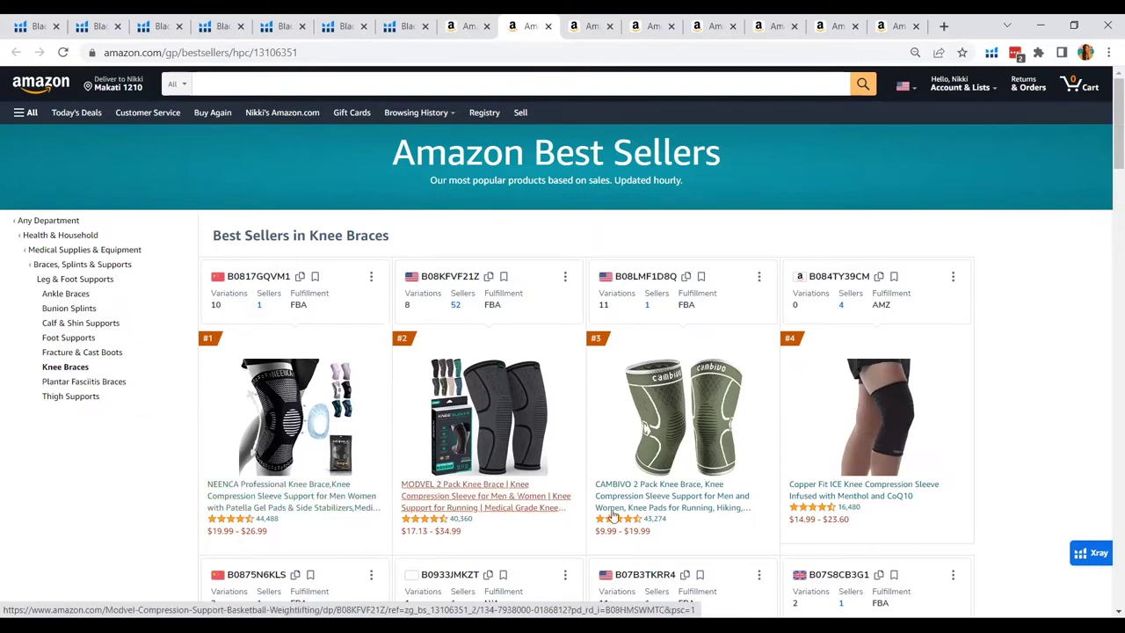
scroll(763, 486, down, 3)
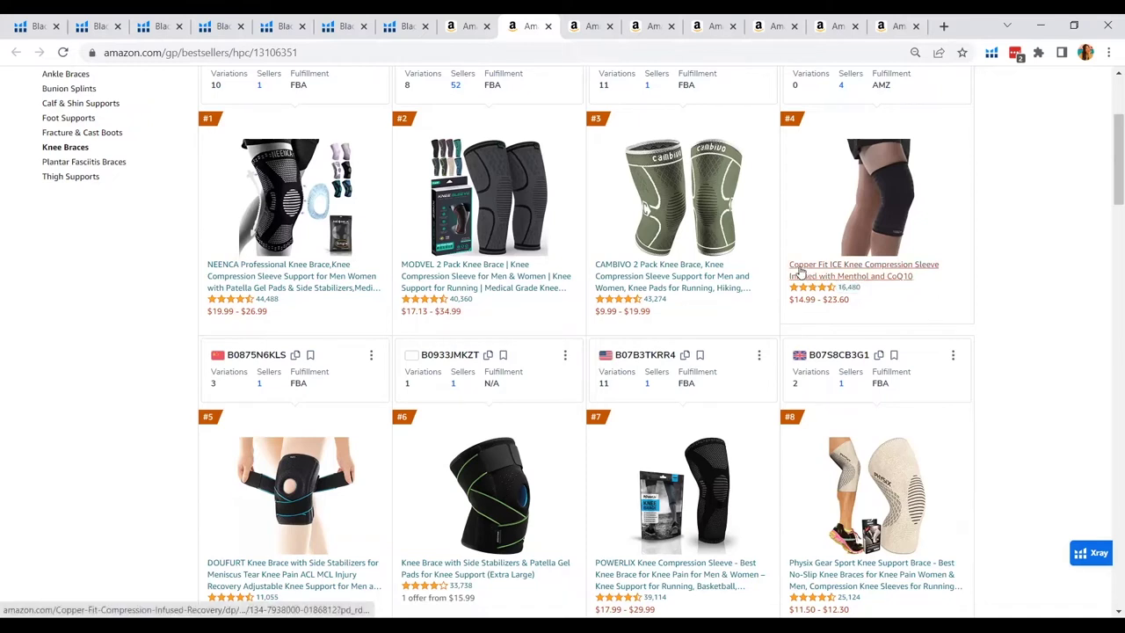
scroll(580, 309, down, 3)
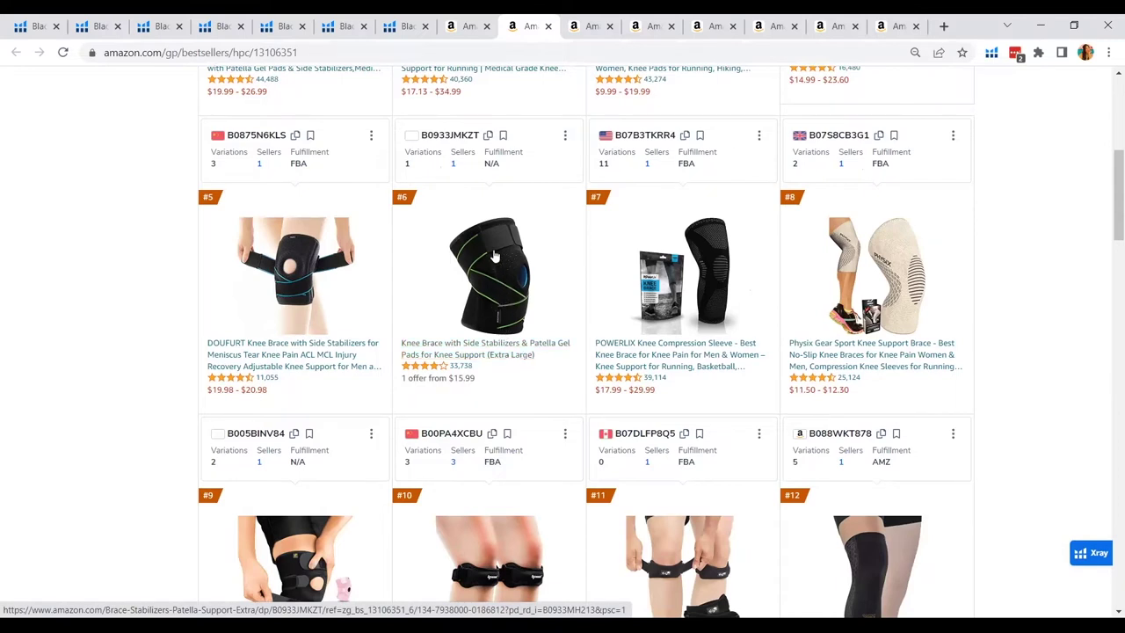
scroll(508, 281, down, 3)
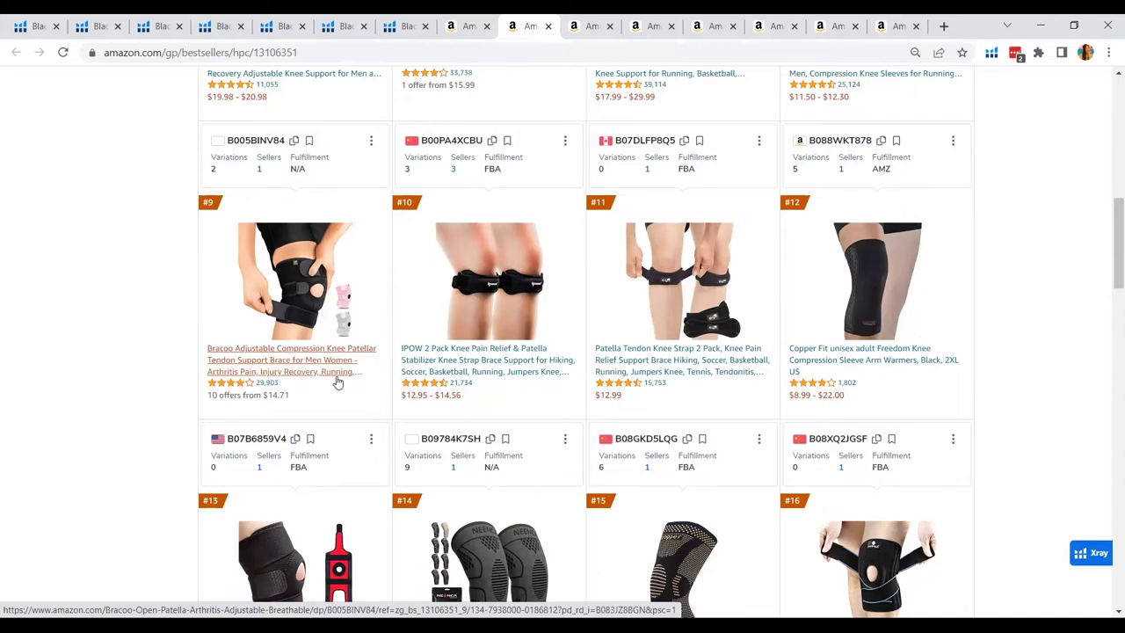
scroll(337, 382, down, 1)
scroll(229, 306, down, 3)
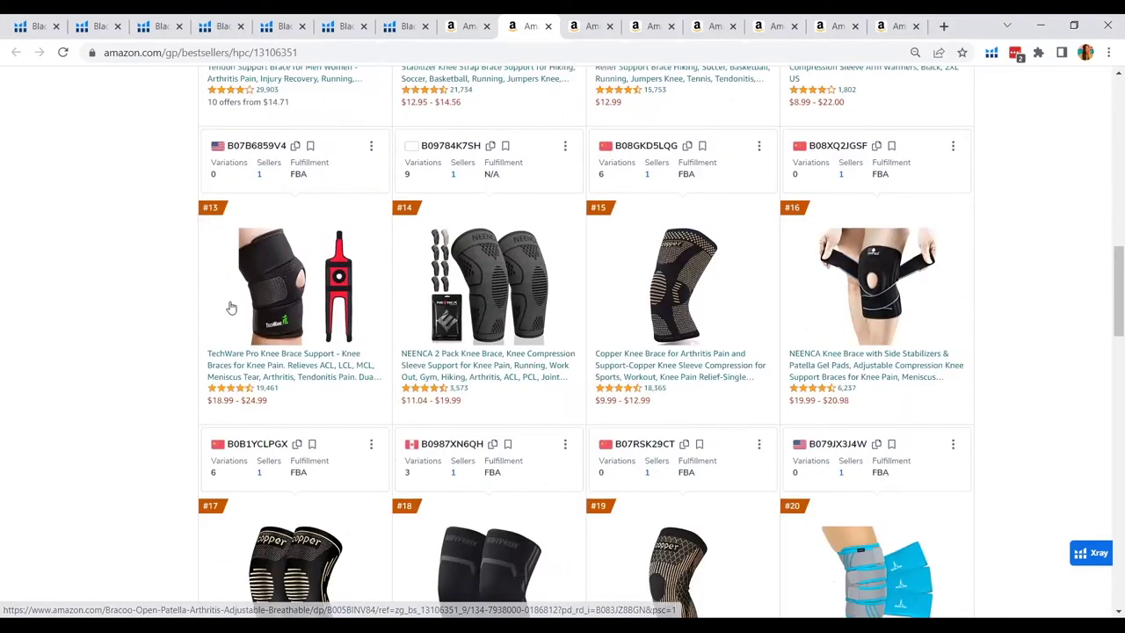
scroll(231, 306, down, 2)
scroll(744, 401, down, 3)
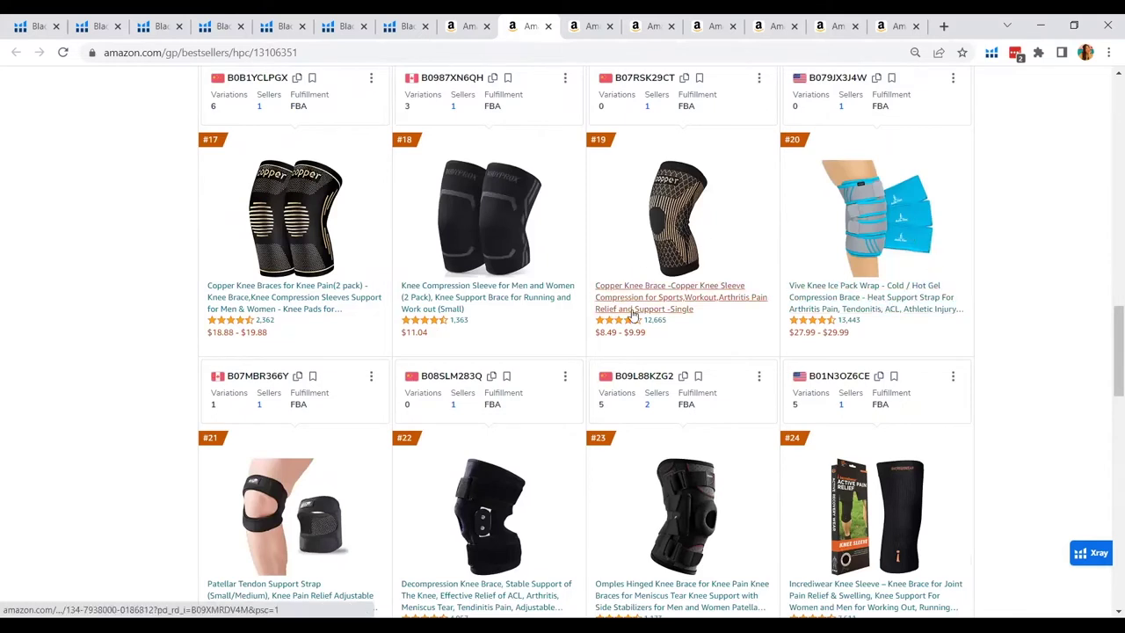
key(ctrl+Tab)
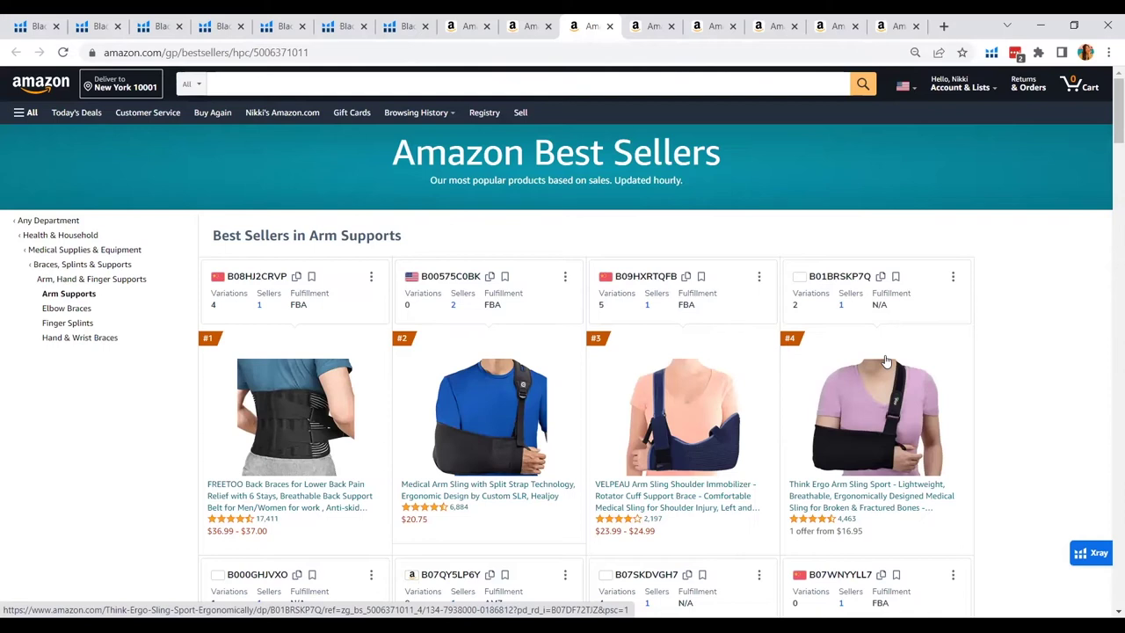
- Scroll down through the upper half of the Arm Supports best-seller ranking
scroll(886, 361, down, 2)
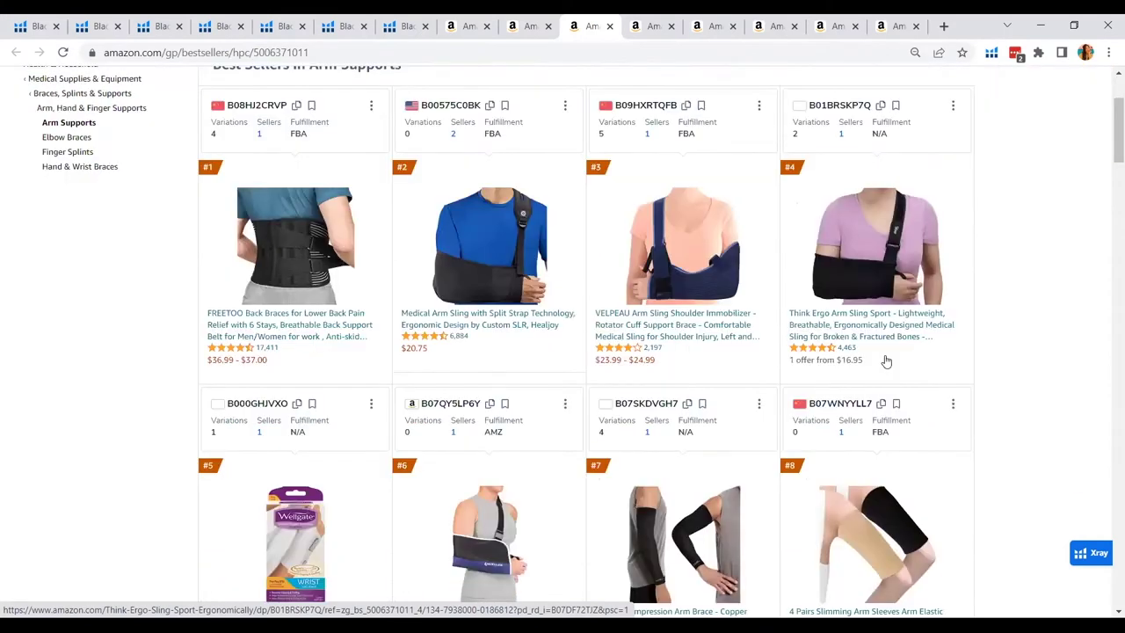
scroll(886, 361, down, 3)
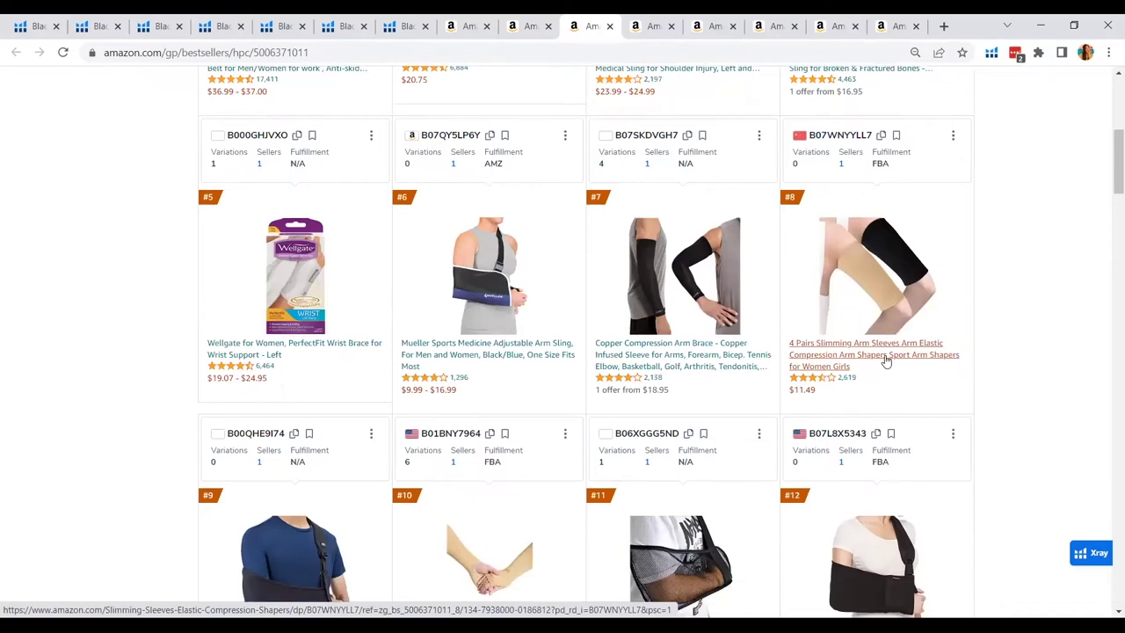
scroll(845, 346, down, 2)
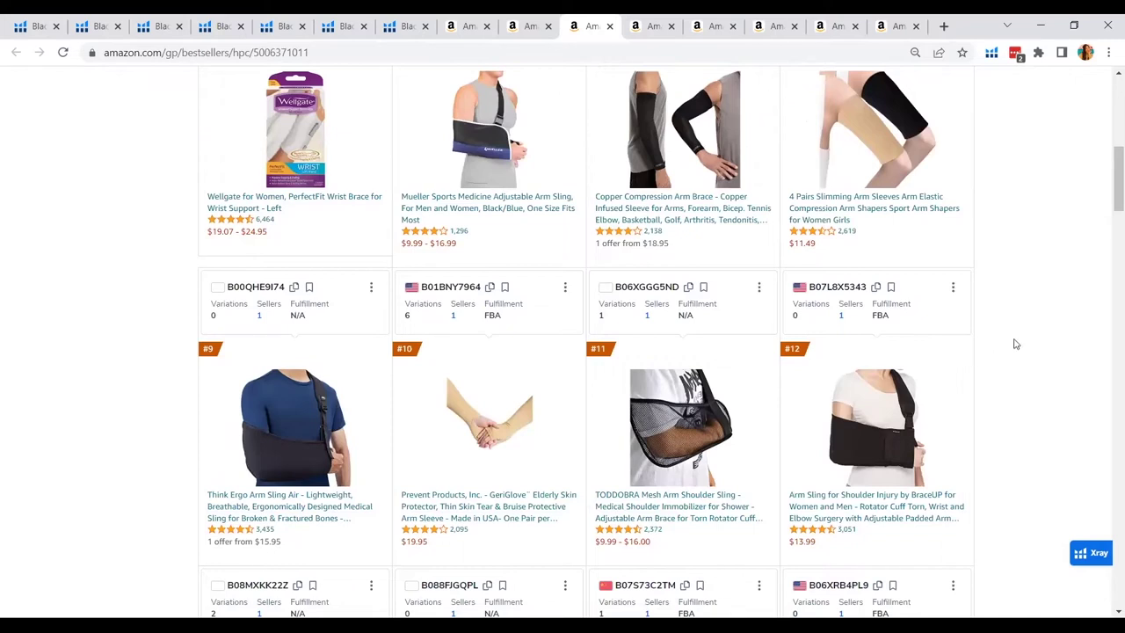
scroll(1024, 339, down, 1)
scroll(1025, 340, down, 3)
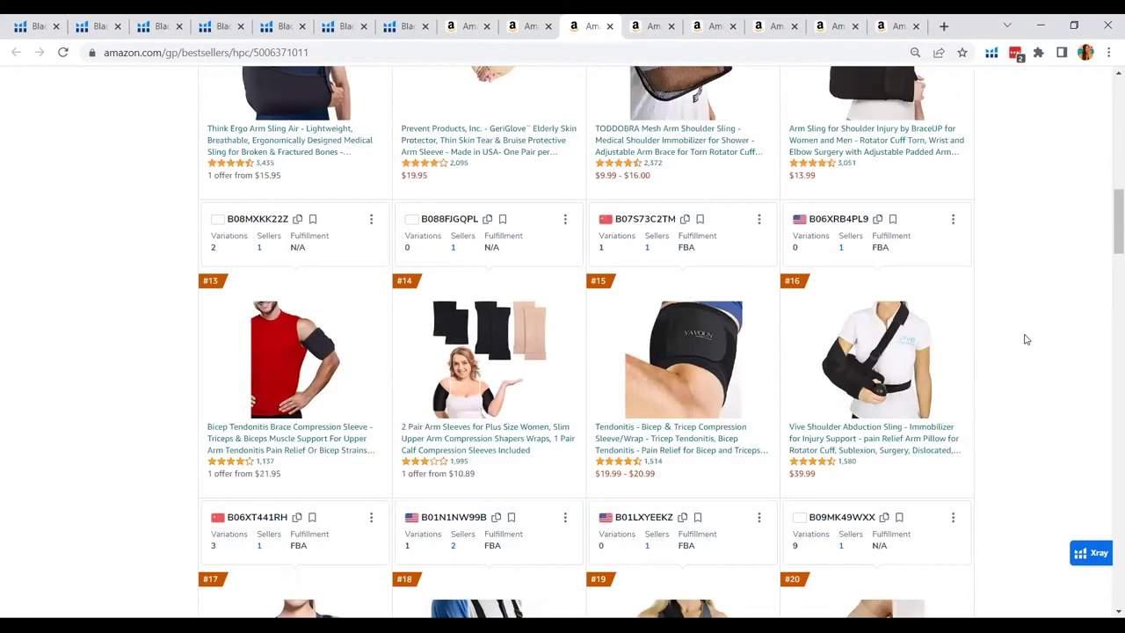
scroll(1022, 367, up, 2)
scroll(1022, 366, down, 2)
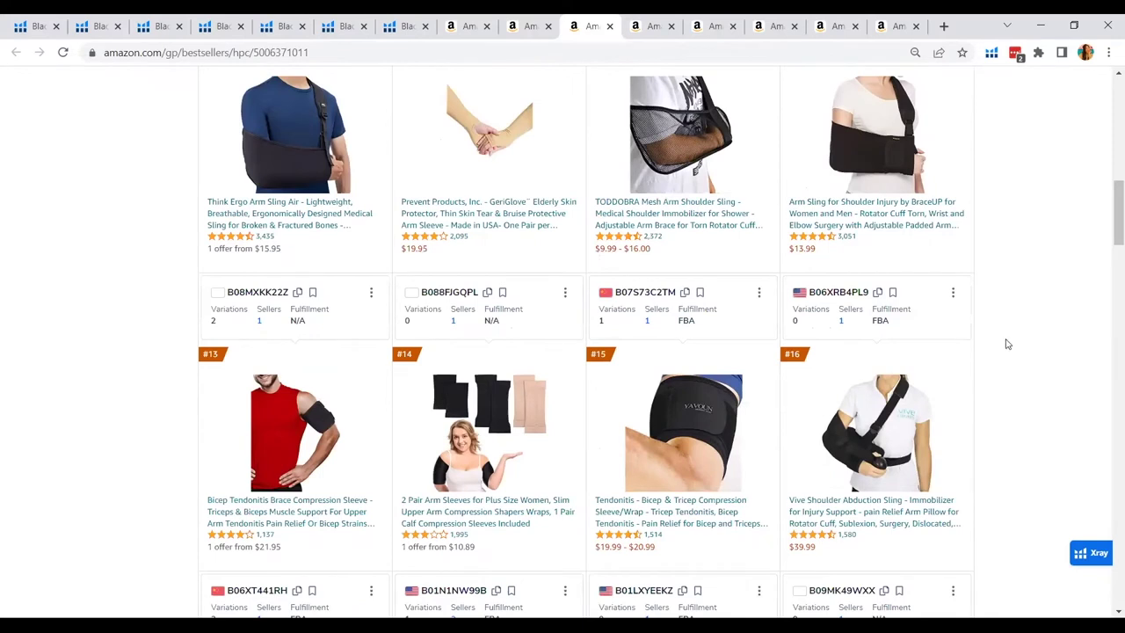
scroll(1008, 344, down, 1)
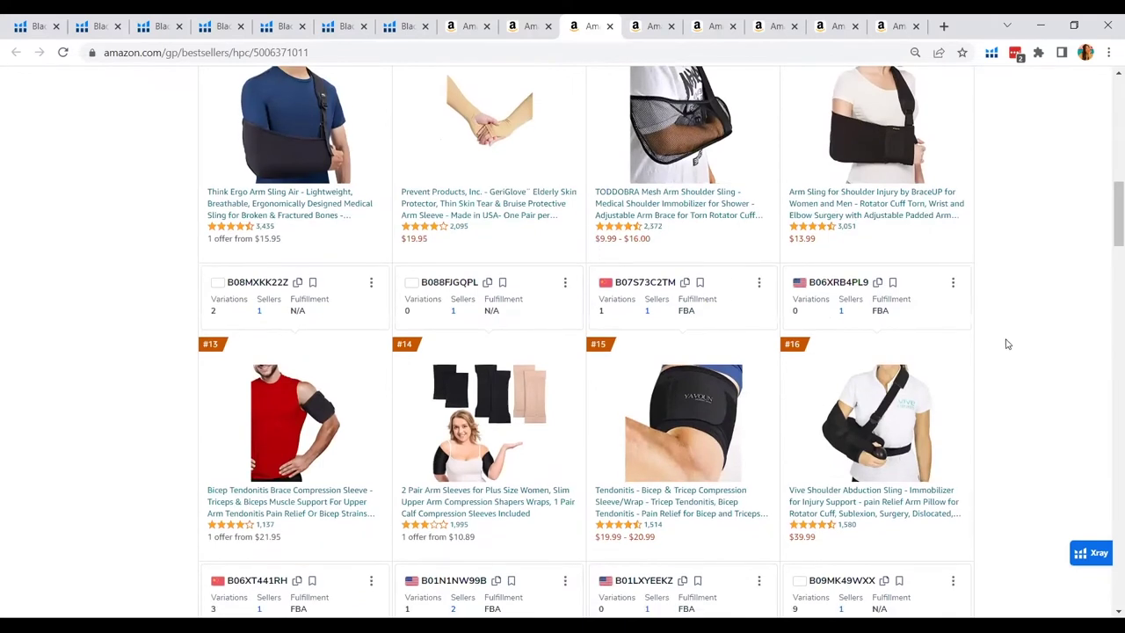
scroll(1008, 344, down, 2)
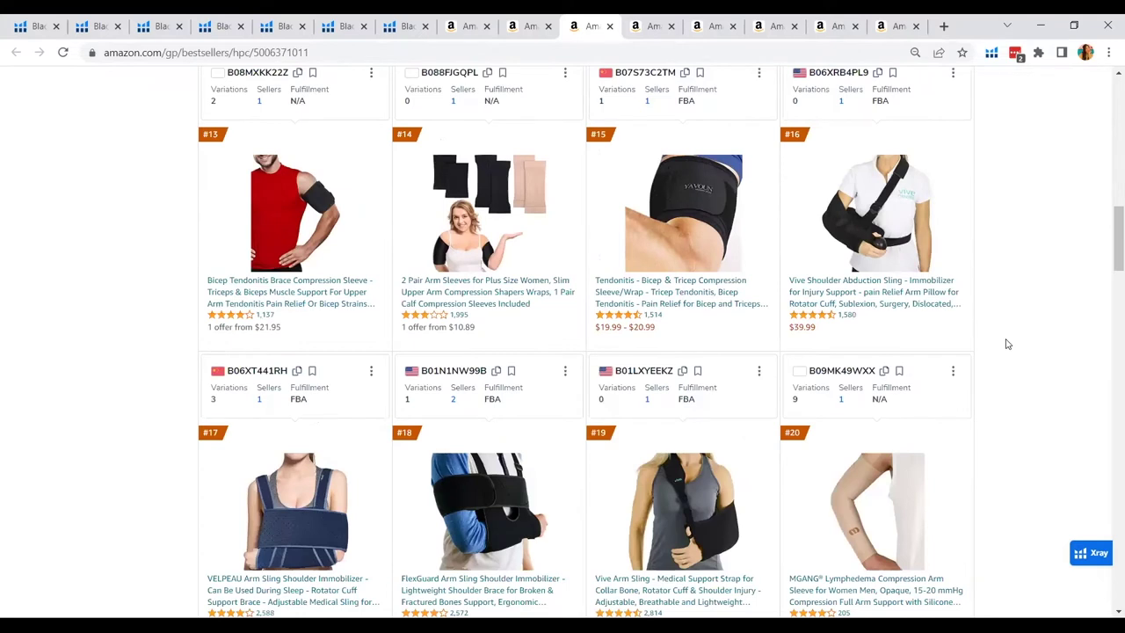
scroll(1008, 343, down, 5)
scroll(868, 438, down, 6)
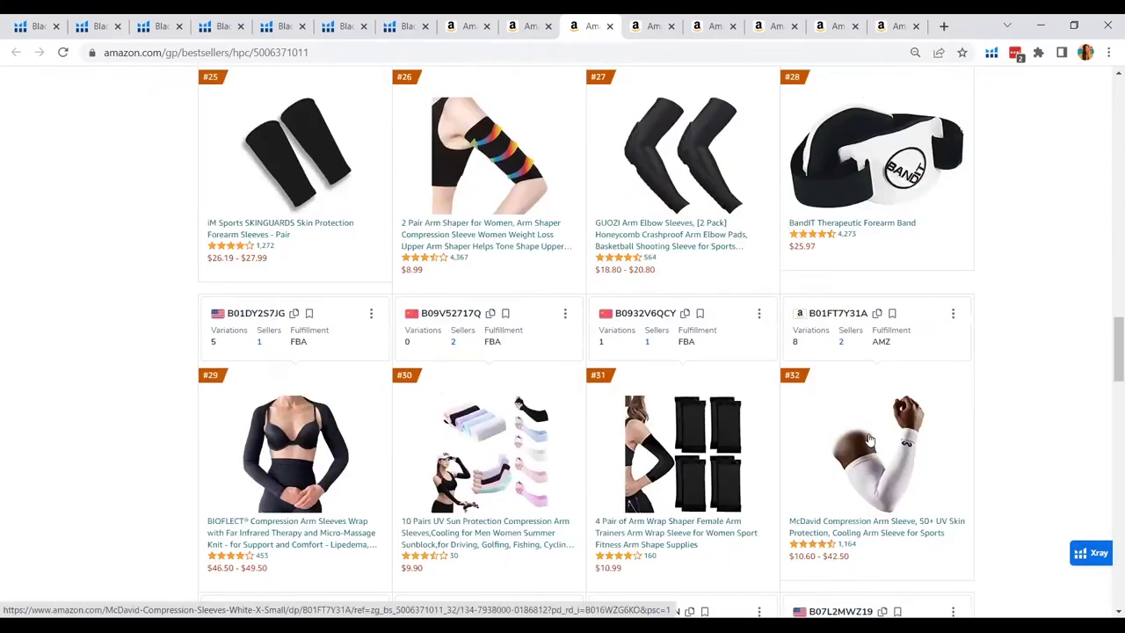
scroll(869, 438, down, 3)
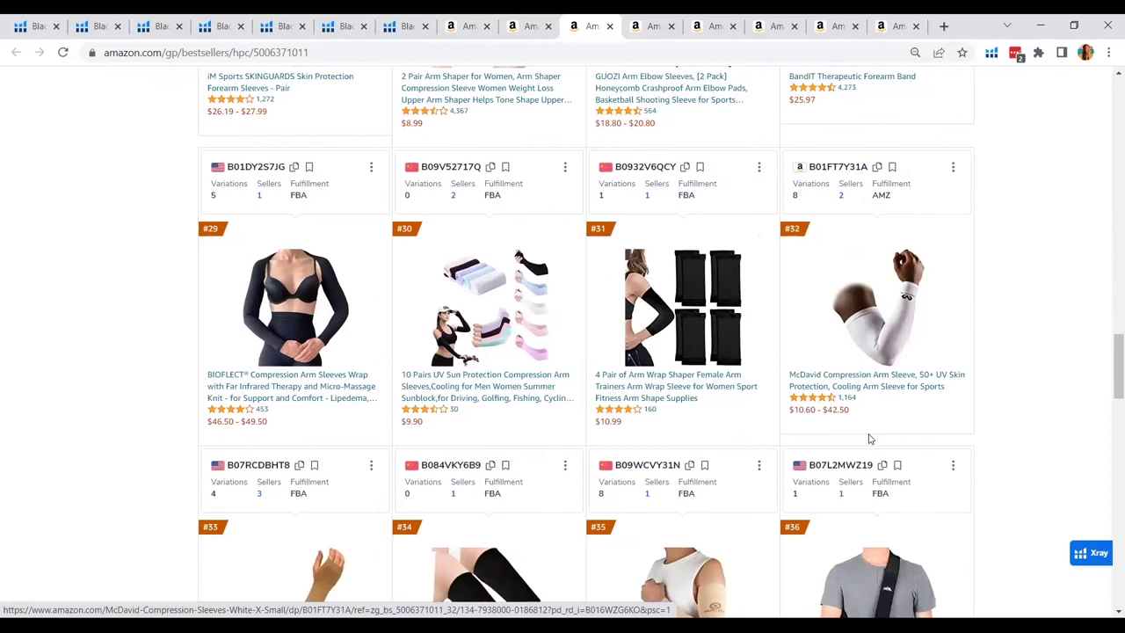
scroll(868, 438, down, 3)
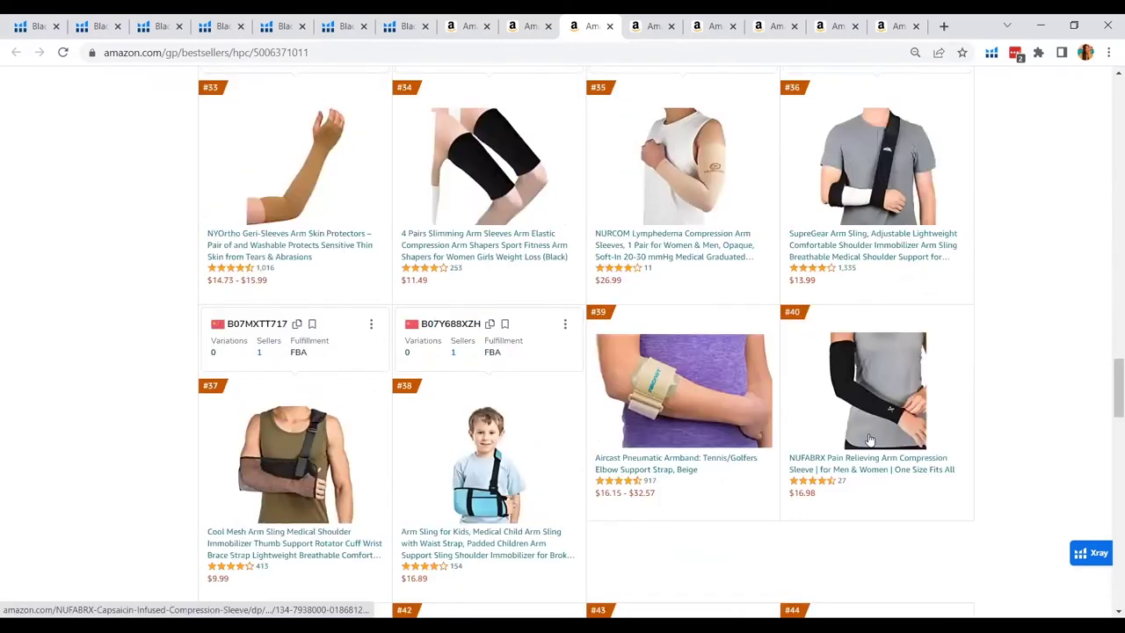
scroll(868, 437, down, 4)
- Continue to #32, past the $25.97 BandIT forearm band and McDavid sleeve, then scroll back up
scroll(868, 437, up, 11)
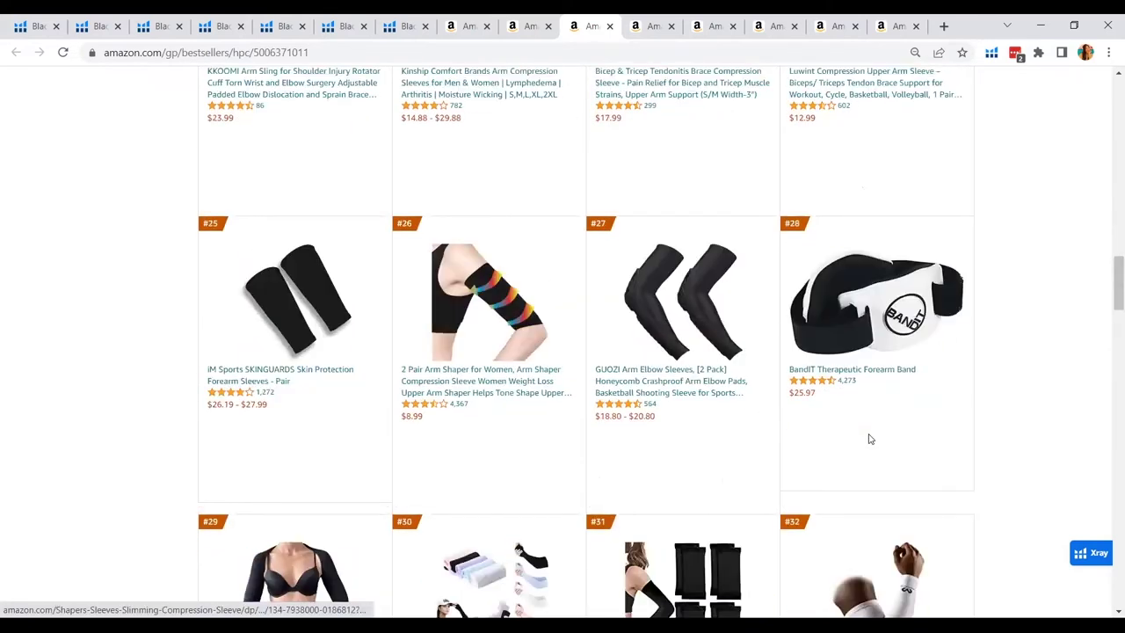
scroll(868, 438, up, 6)
scroll(868, 438, down, 2)
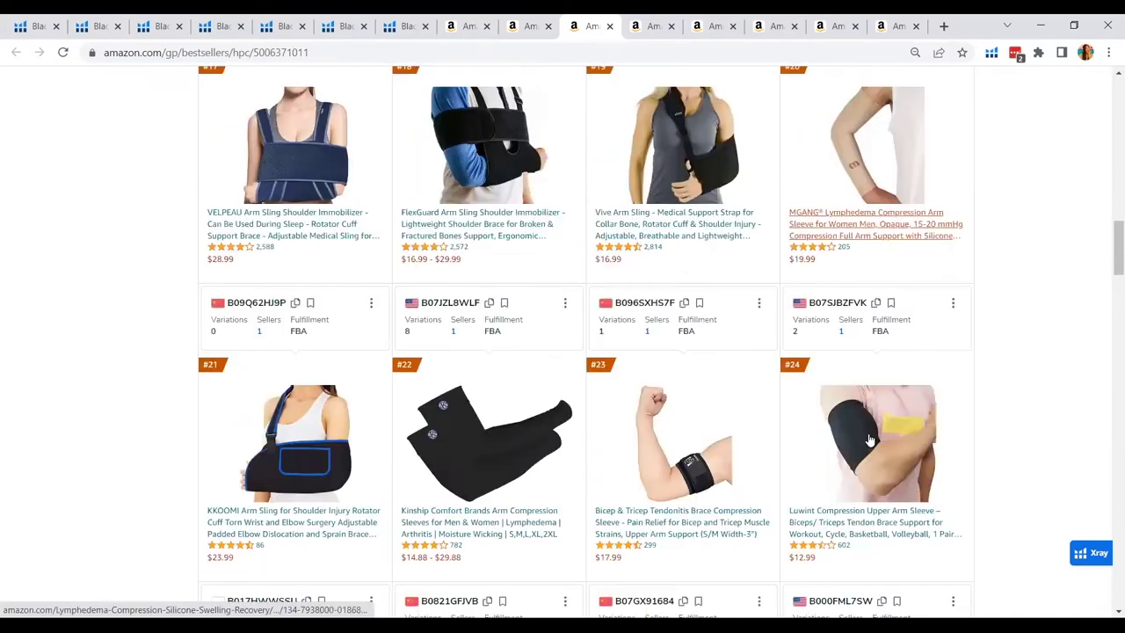
scroll(869, 439, down, 1)
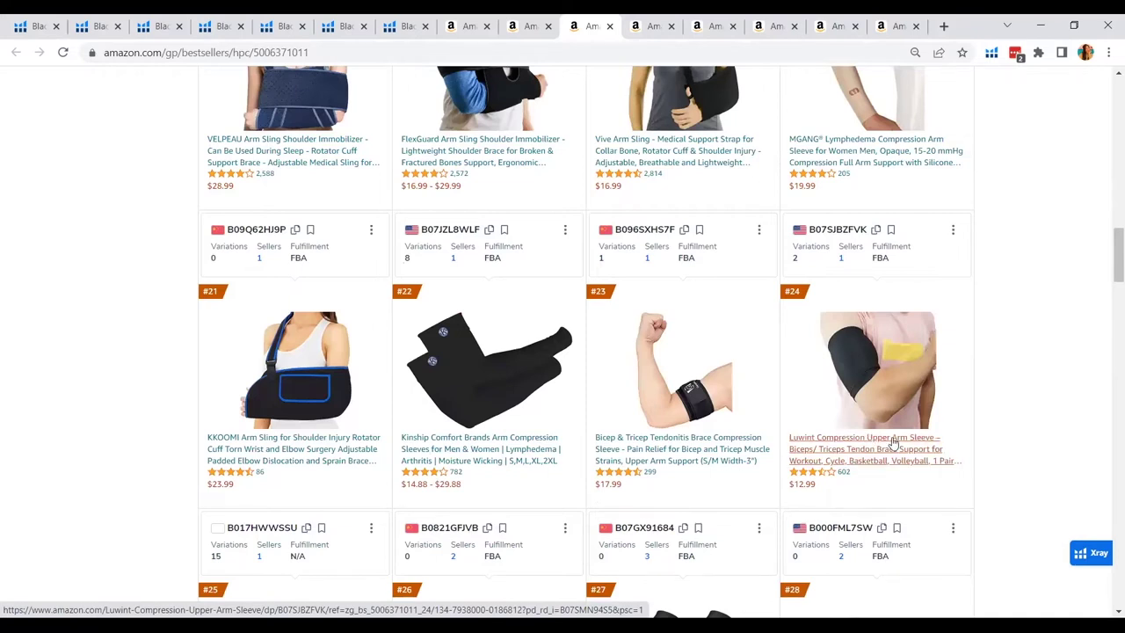
scroll(915, 431, down, 1)
scroll(915, 430, down, 9)
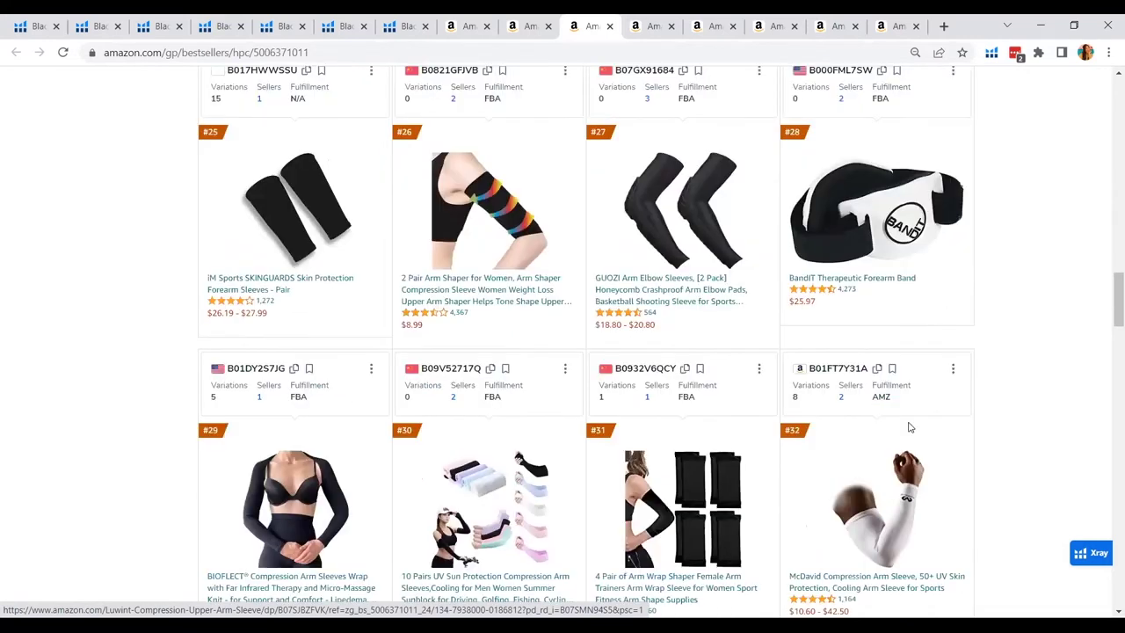
scroll(905, 428, down, 5)
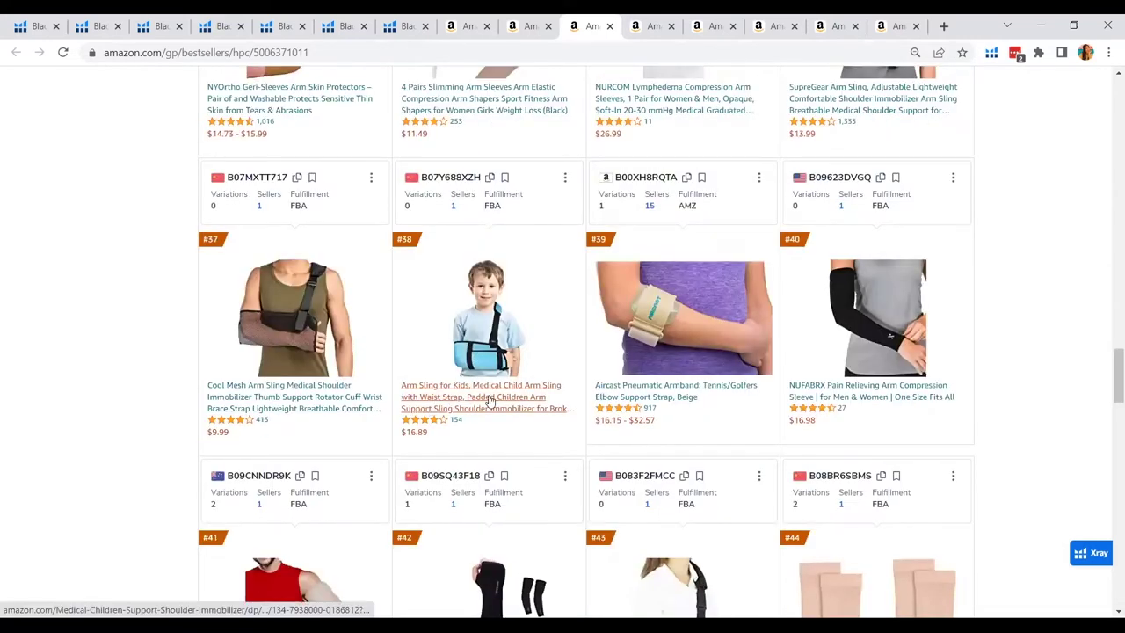
scroll(491, 400, down, 9)
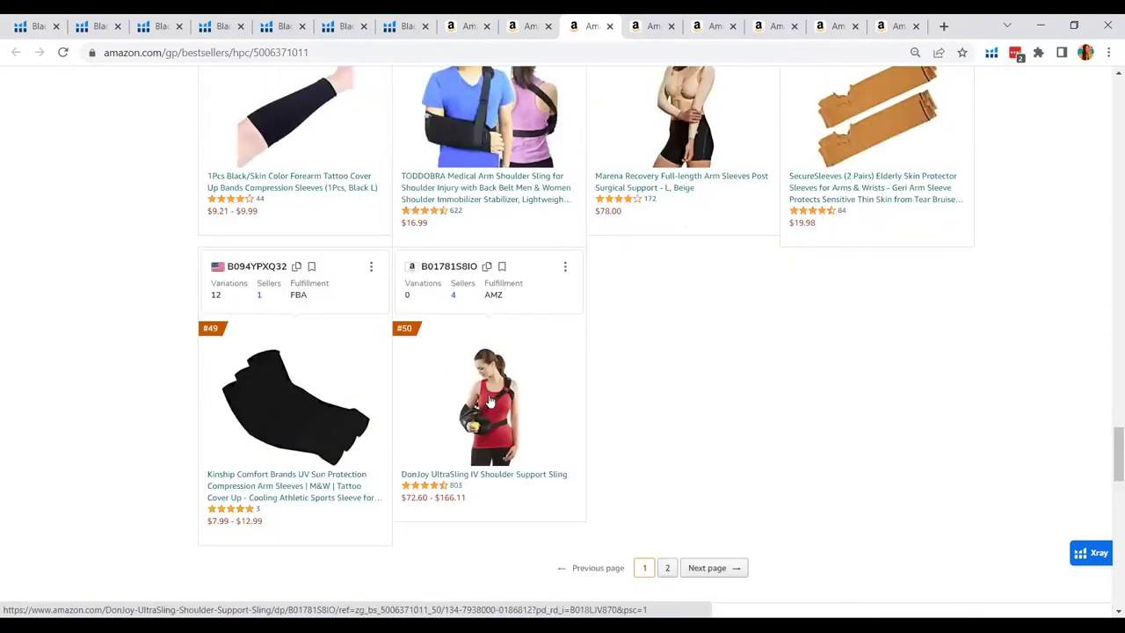
scroll(615, 419, up, 12)
scroll(619, 419, up, 5)
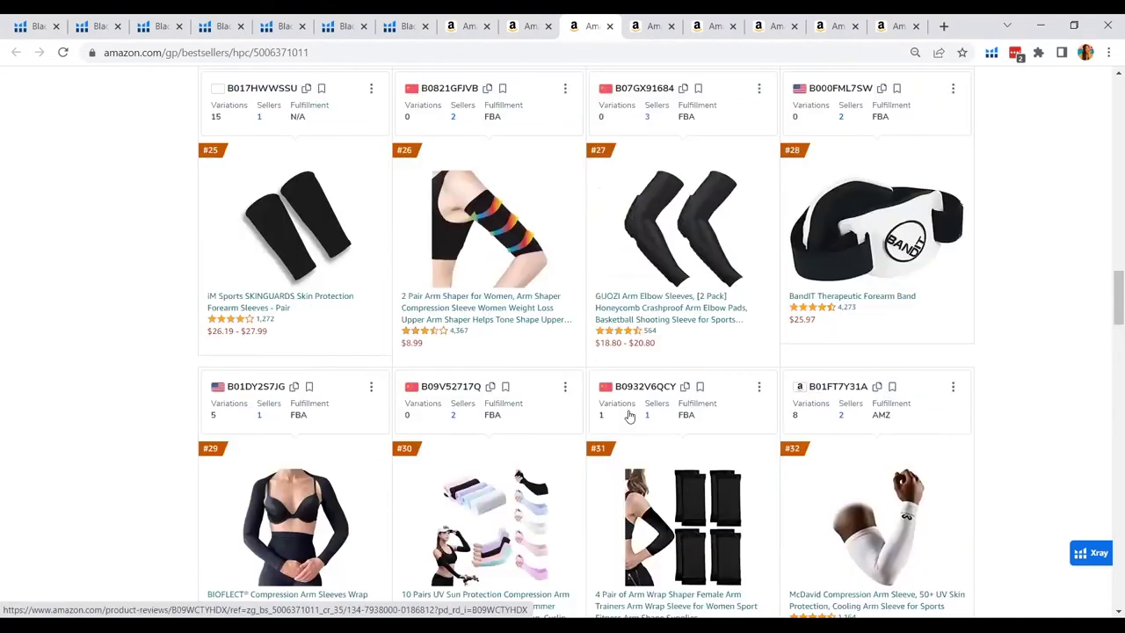
scroll(628, 416, up, 11)
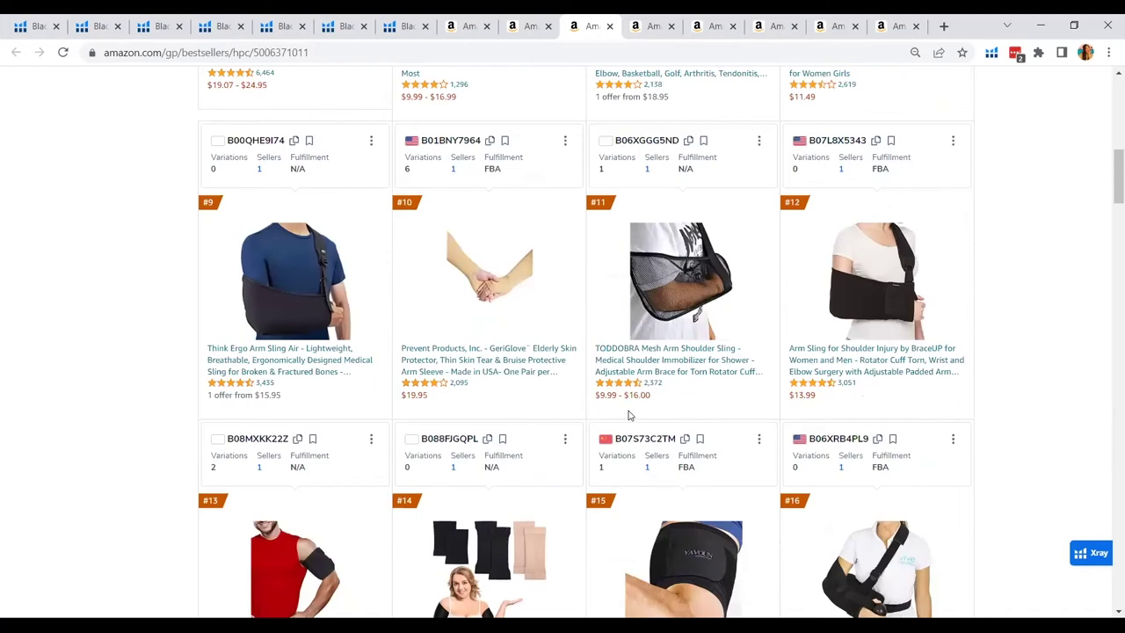
scroll(628, 414, up, 6)
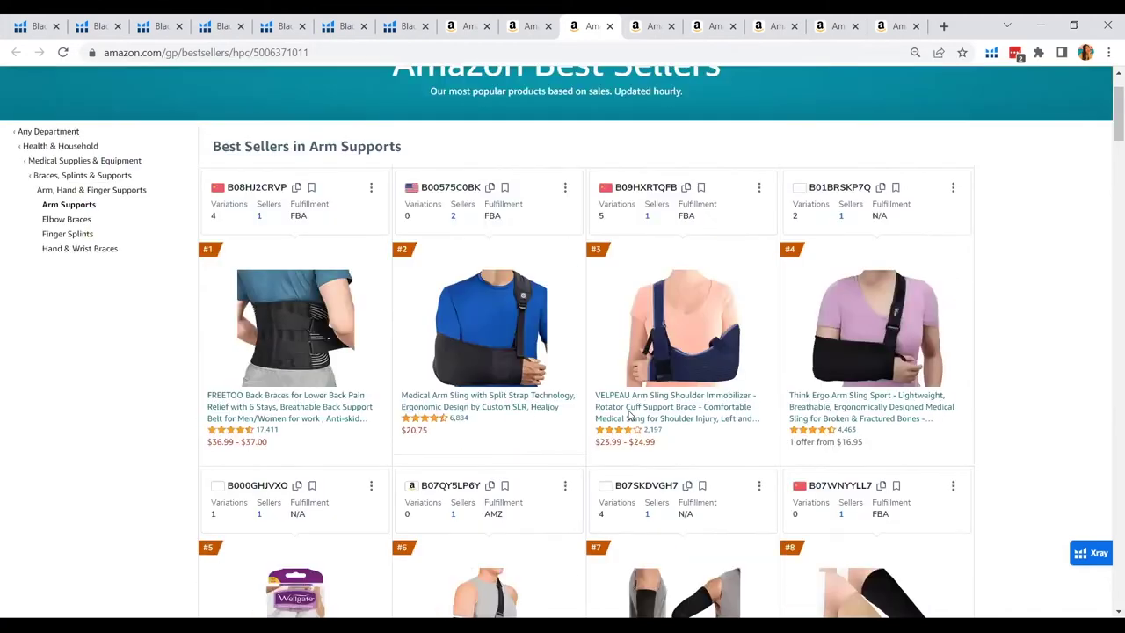
scroll(629, 415, up, 1)
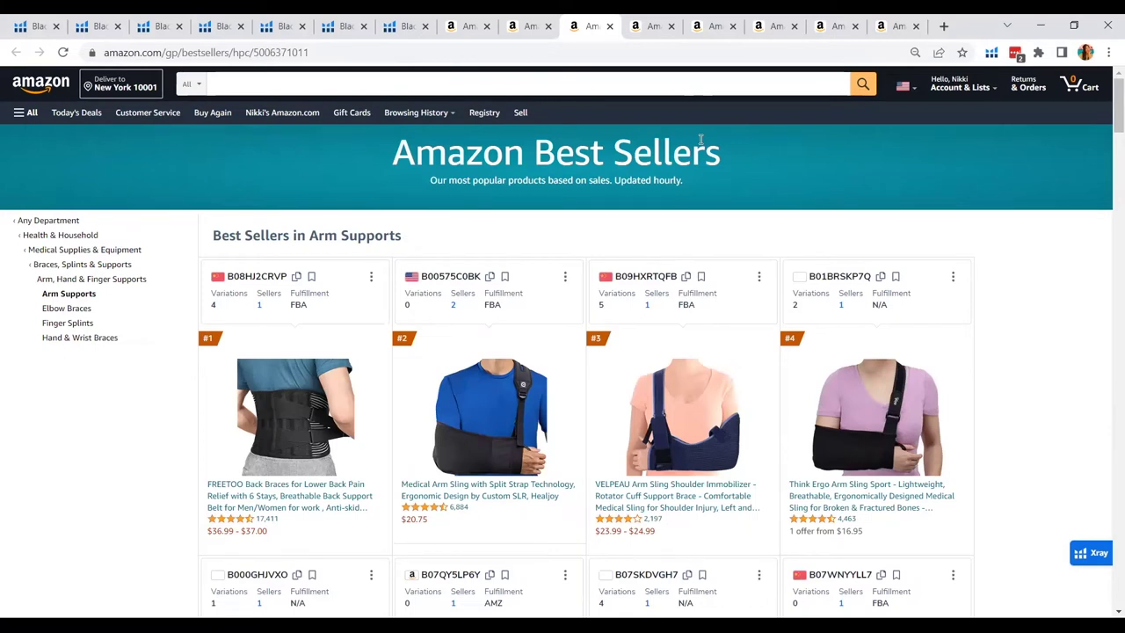
key(ctrl+Tab)
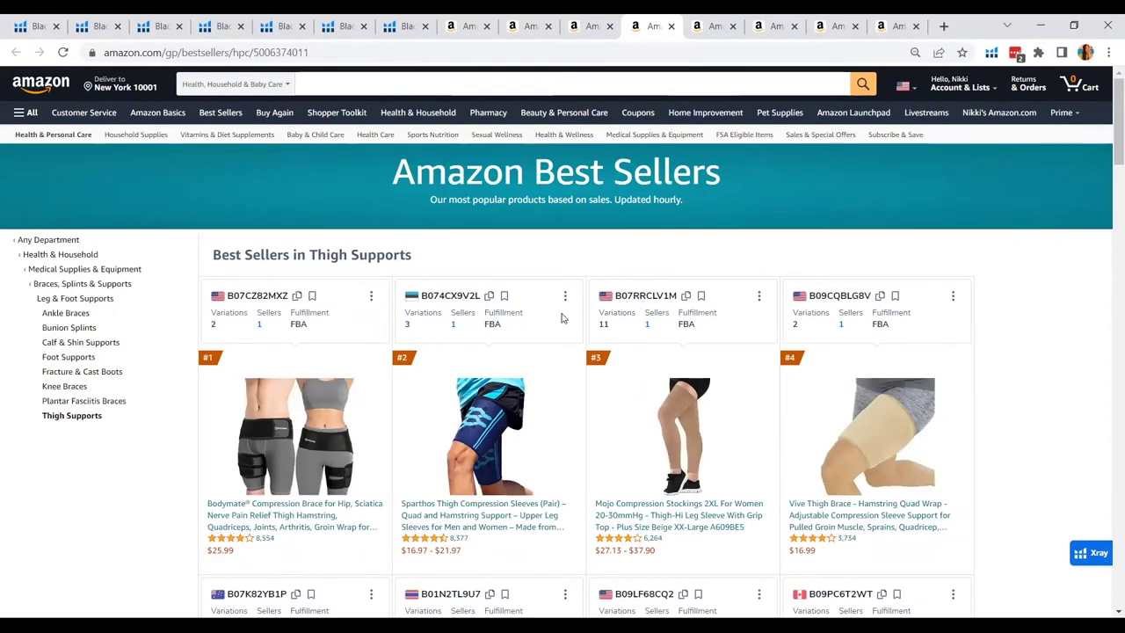
scroll(562, 318, down, 2)
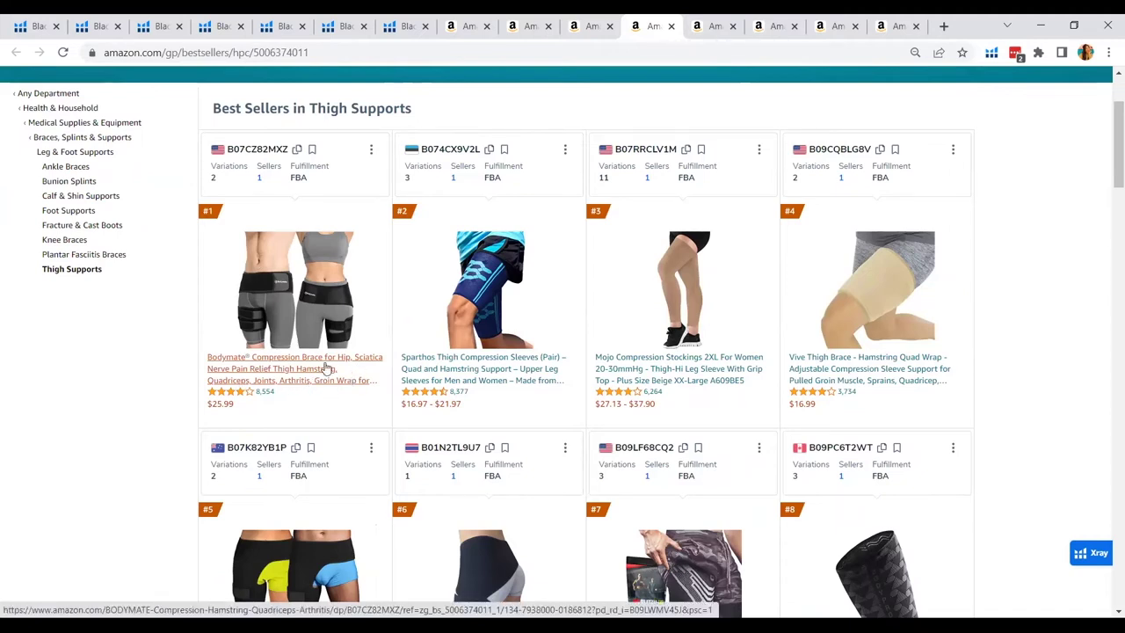
scroll(325, 368, down, 1)
scroll(325, 367, down, 1)
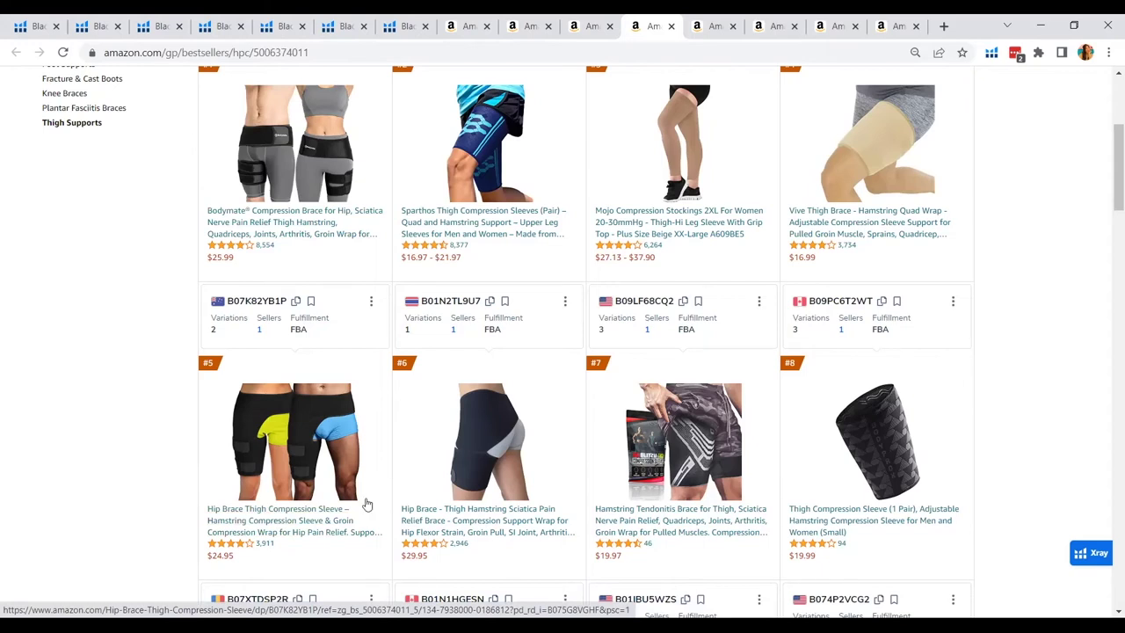
scroll(352, 517, down, 5)
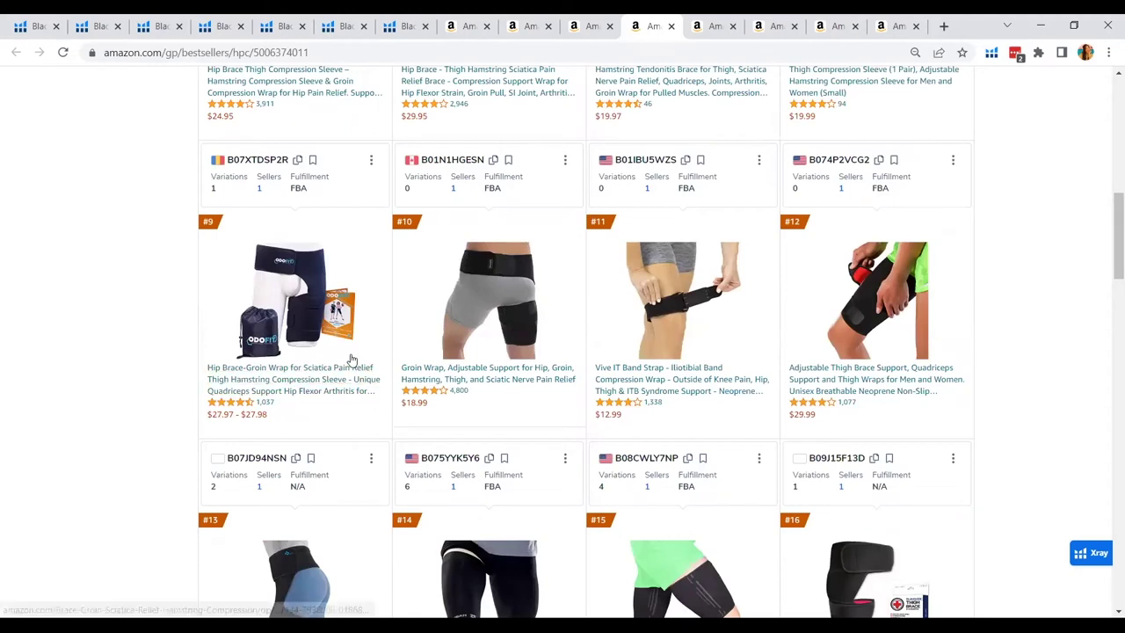
scroll(350, 359, up, 3)
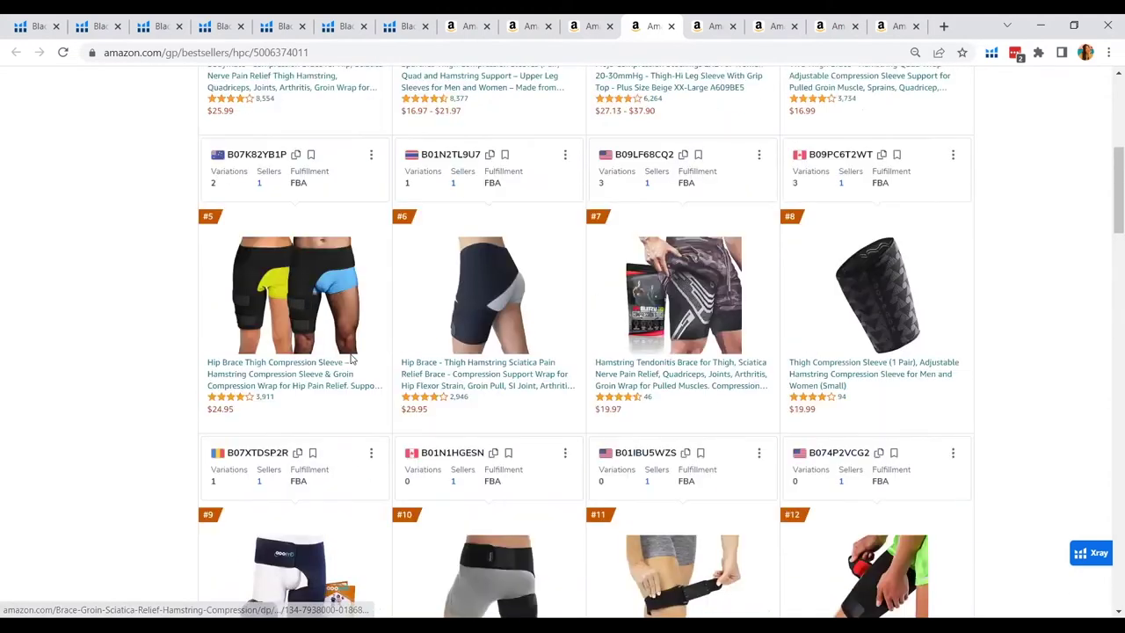
scroll(349, 358, down, 3)
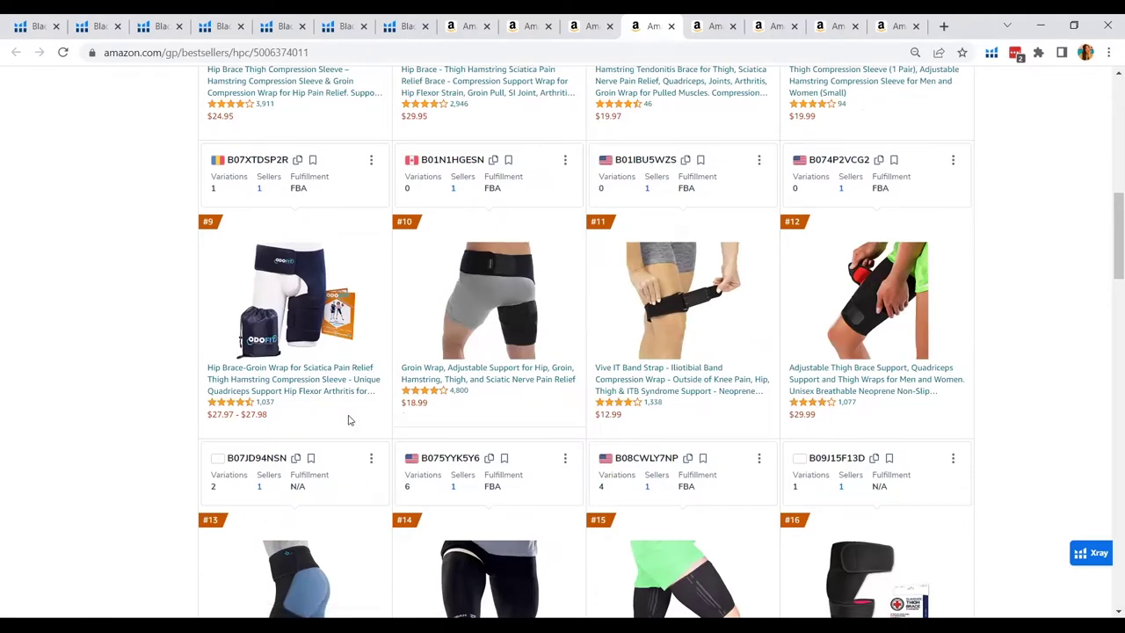
scroll(343, 404, down, 2)
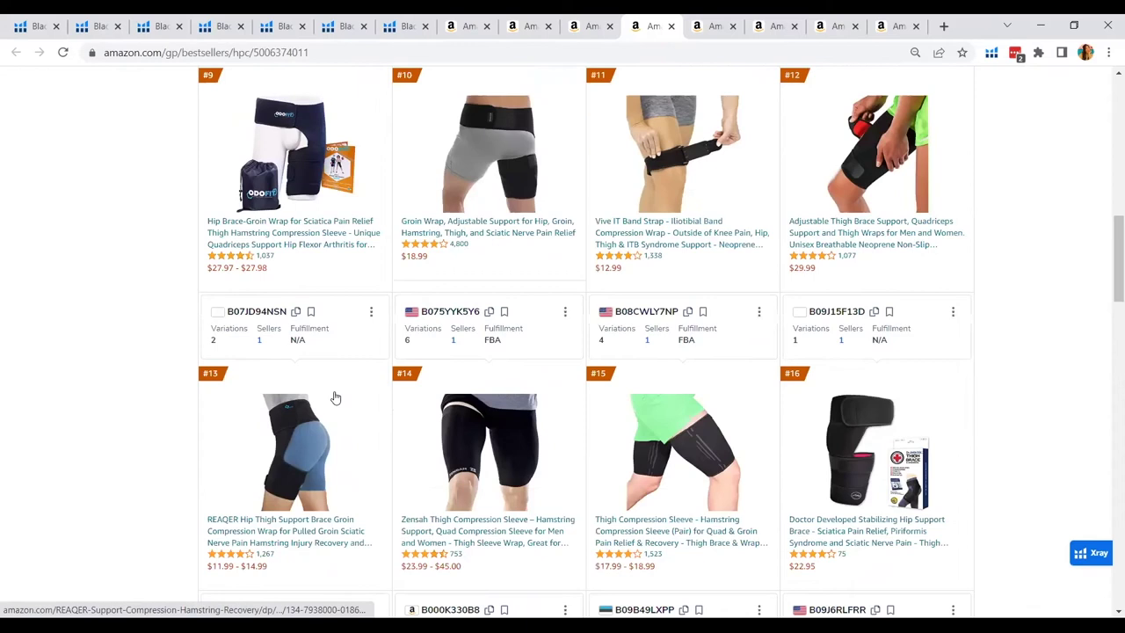
scroll(335, 398, down, 1)
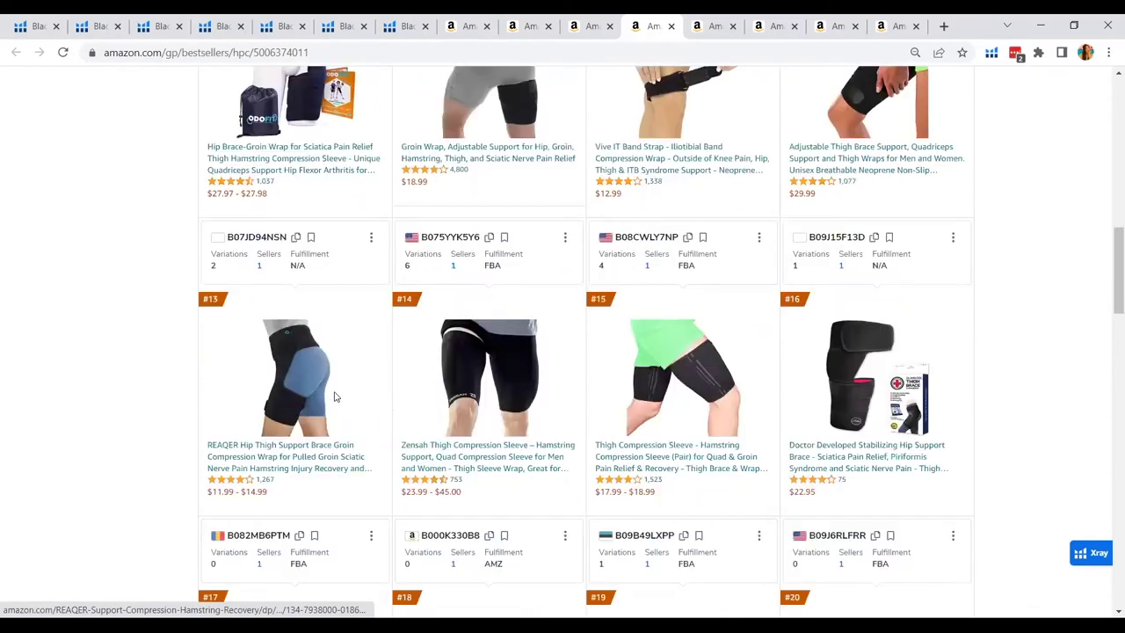
scroll(334, 397, down, 5)
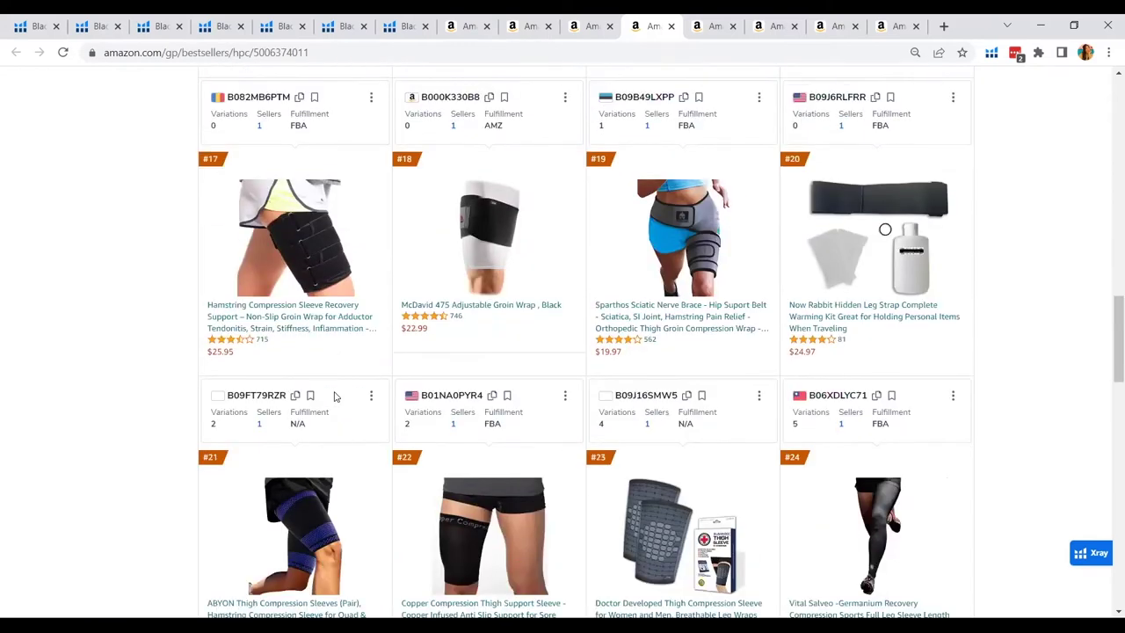
scroll(334, 397, down, 3)
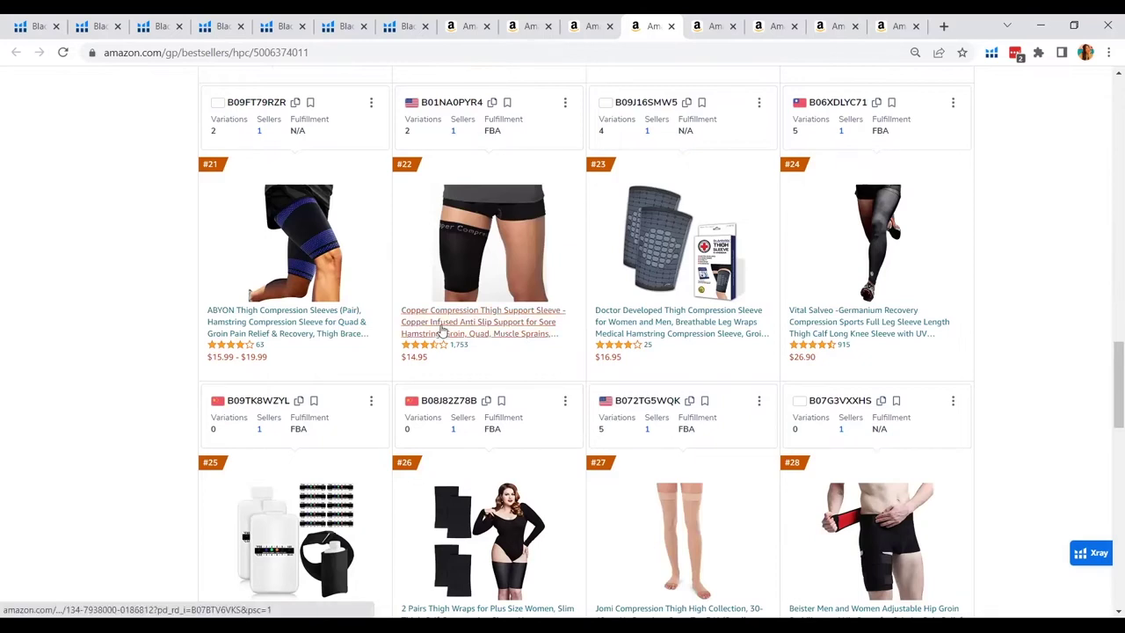
scroll(835, 354, down, 13)
scroll(710, 263, up, 6)
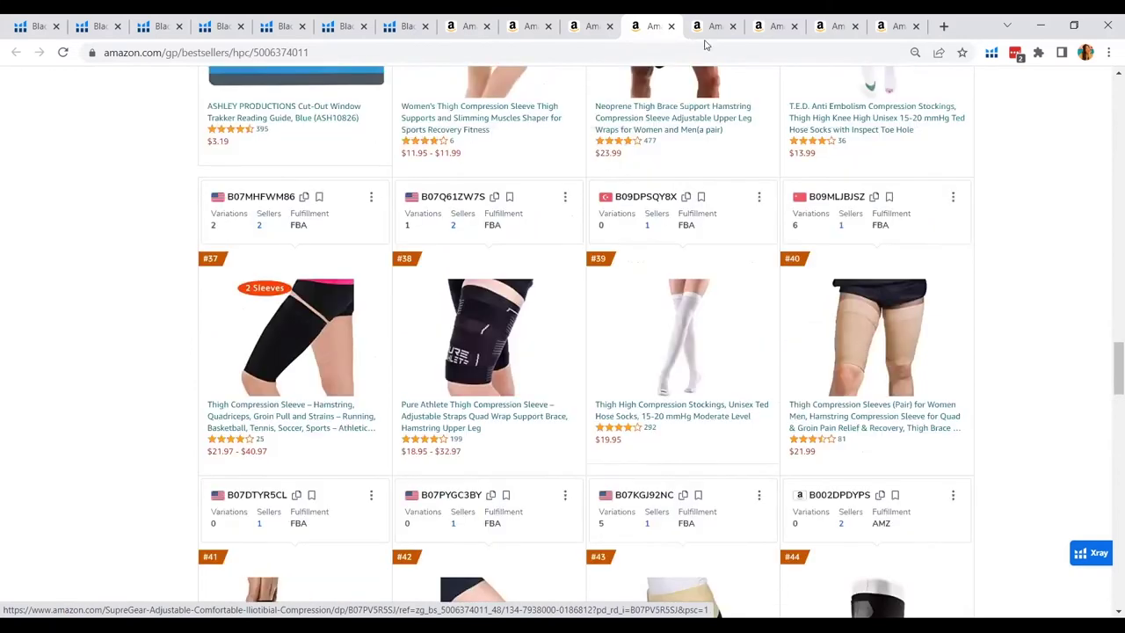
scroll(728, 46, up, 3)
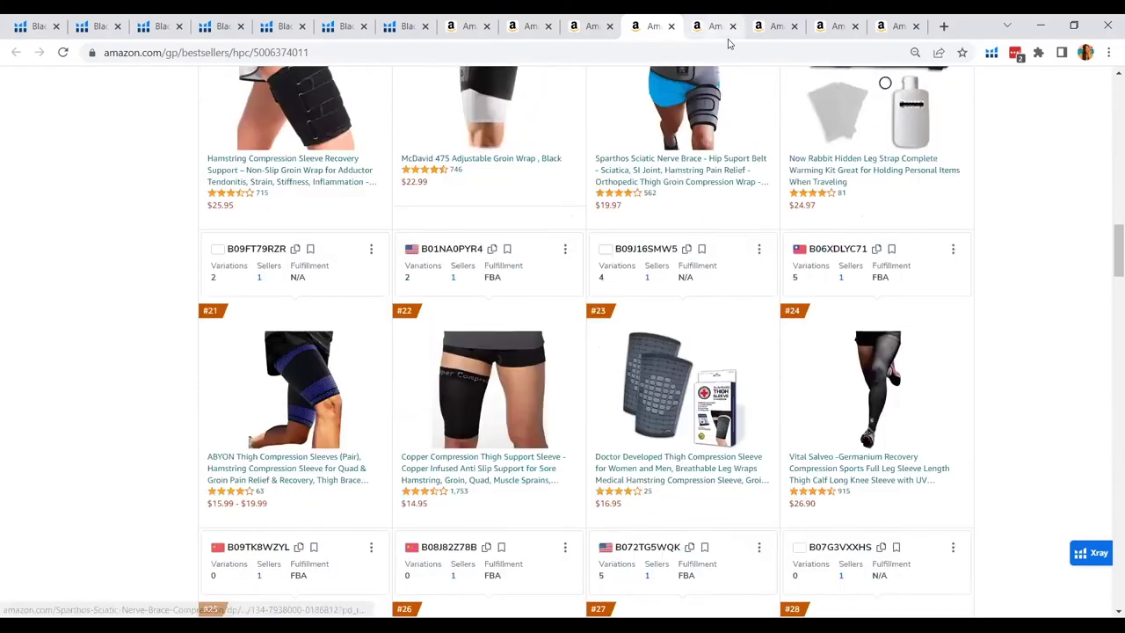
- Review Hand & Wrist Supports best sellers #1–#20, including the $8.74–$31.56 ACE wrist support
click(715, 26)
scroll(878, 489, down, 1)
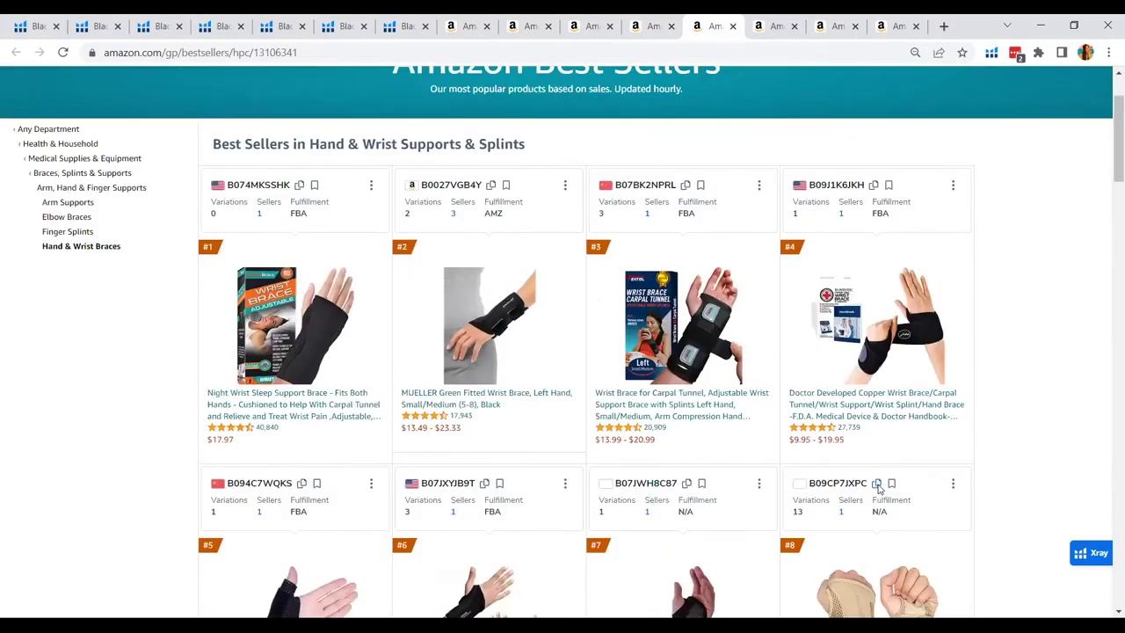
scroll(879, 489, up, 1)
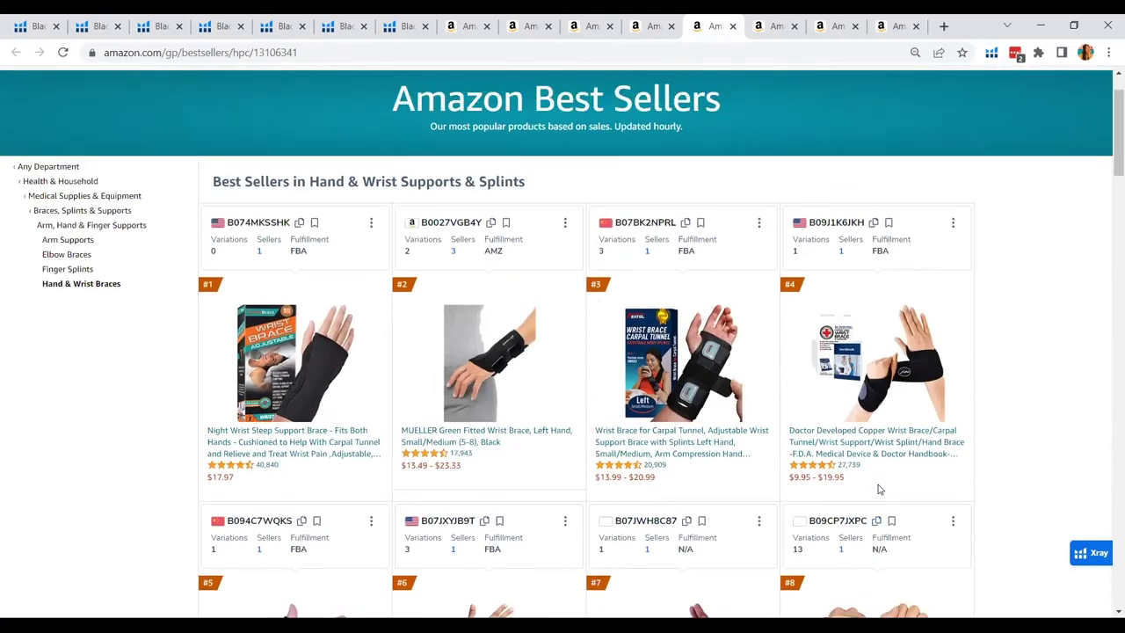
scroll(879, 489, down, 2)
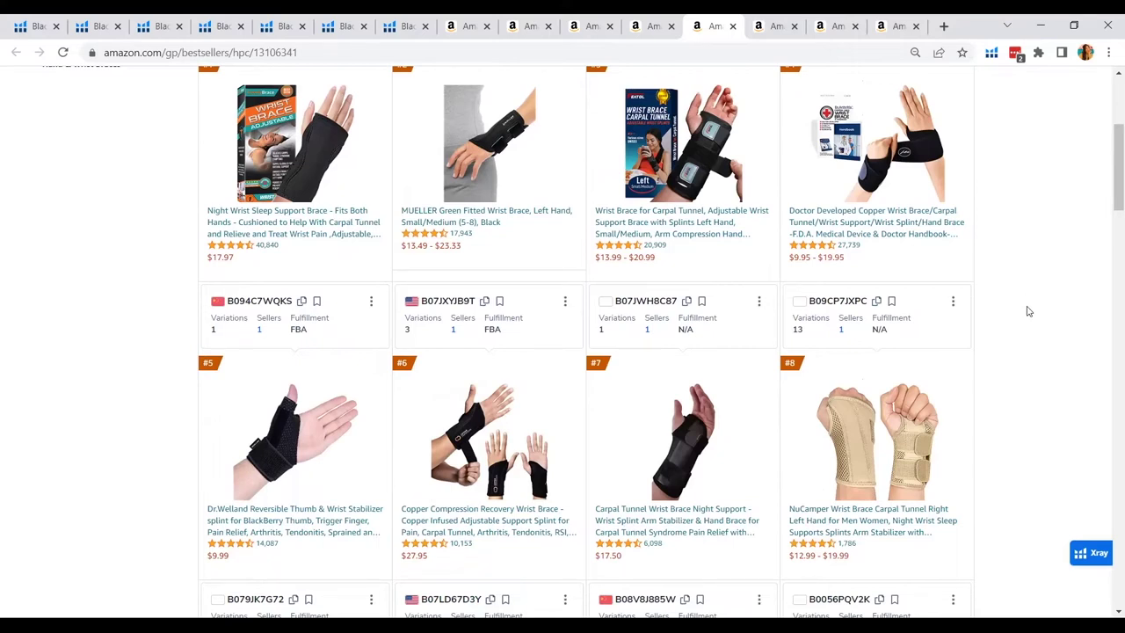
scroll(1029, 311, down, 3)
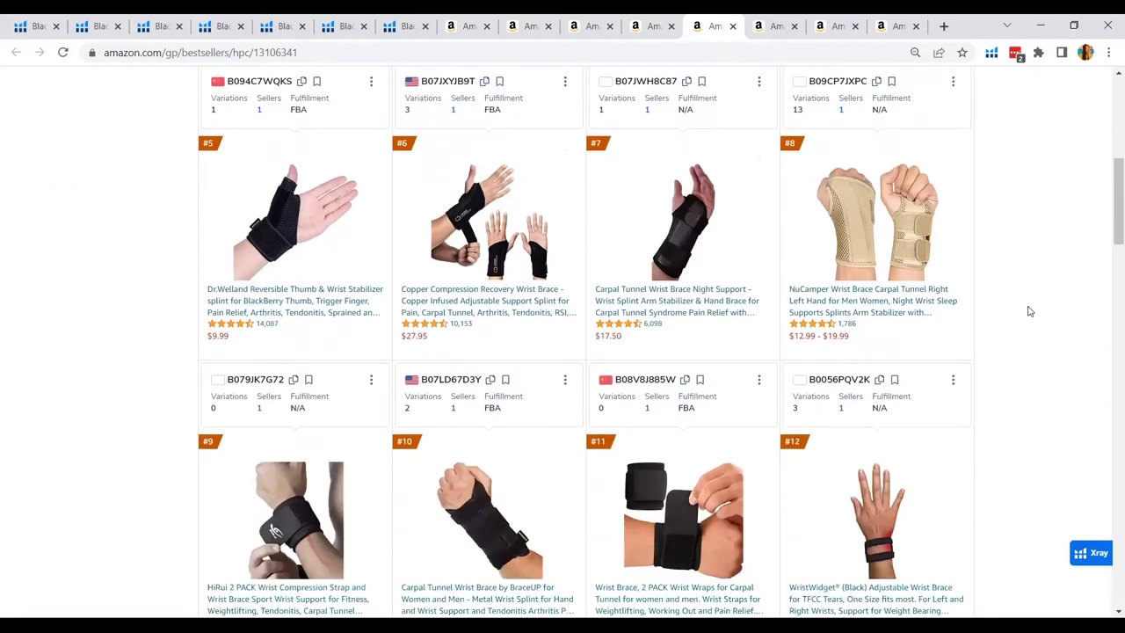
scroll(1029, 311, down, 1)
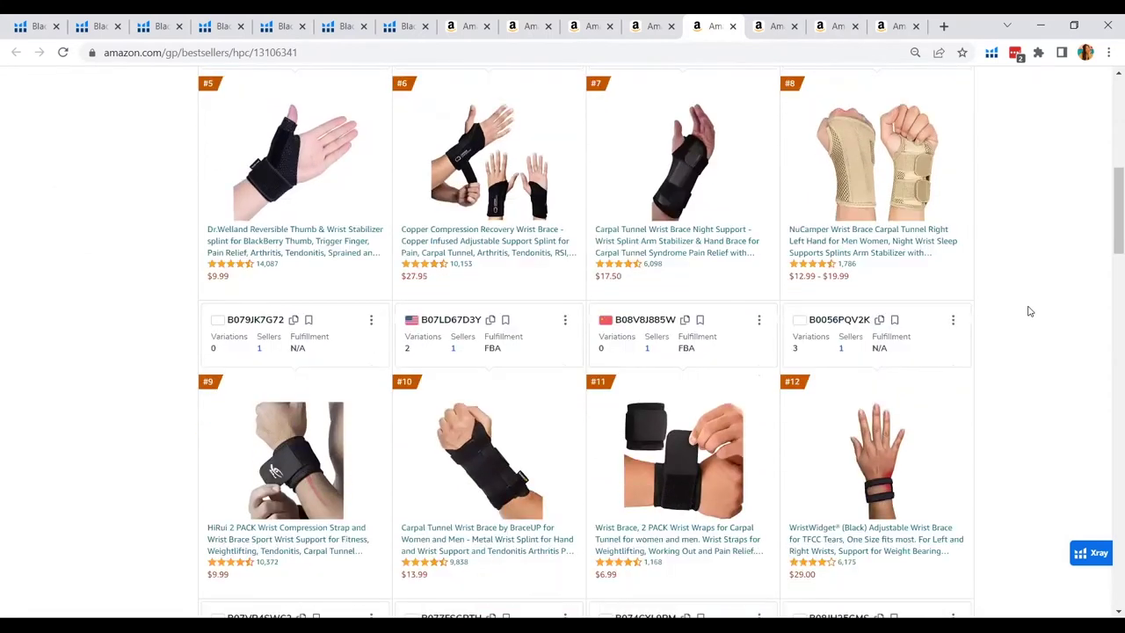
scroll(1029, 311, down, 5)
scroll(1017, 329, down, 3)
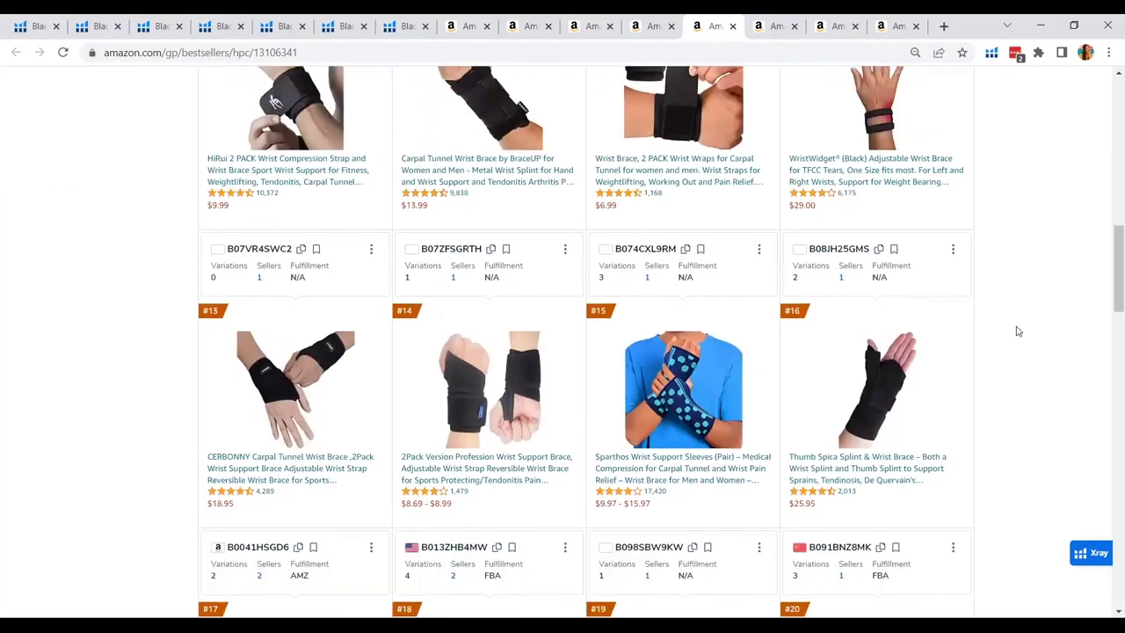
scroll(1018, 331, down, 1)
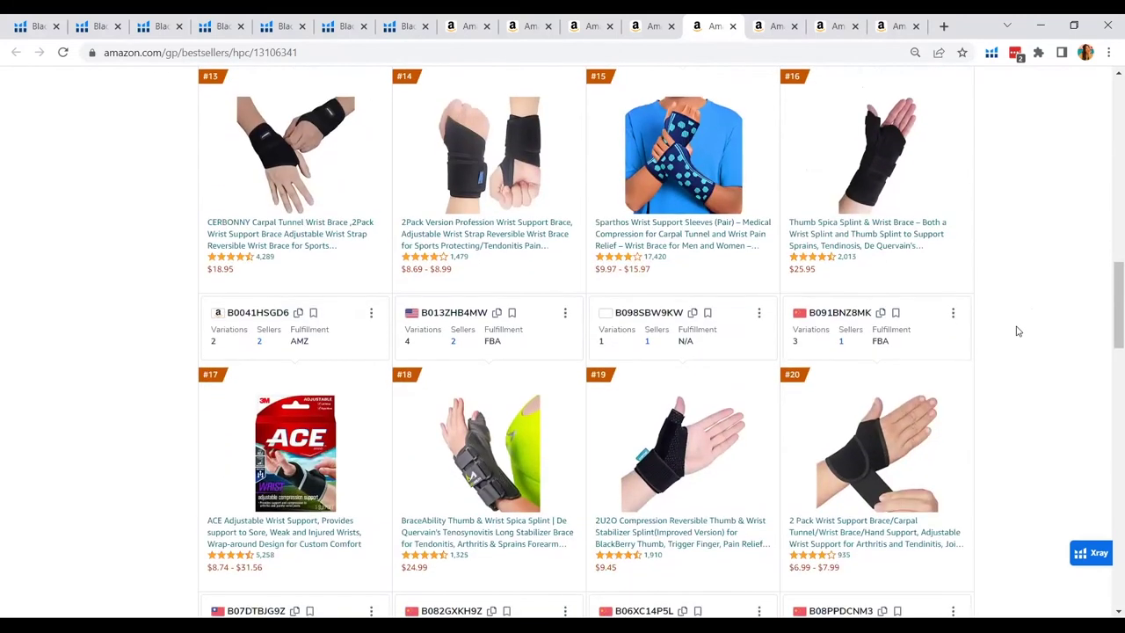
- Review the Xray-annotated Foot Arch Supports best sellers, then move on to Calf & Shin Supports
key(ctrl+Tab)
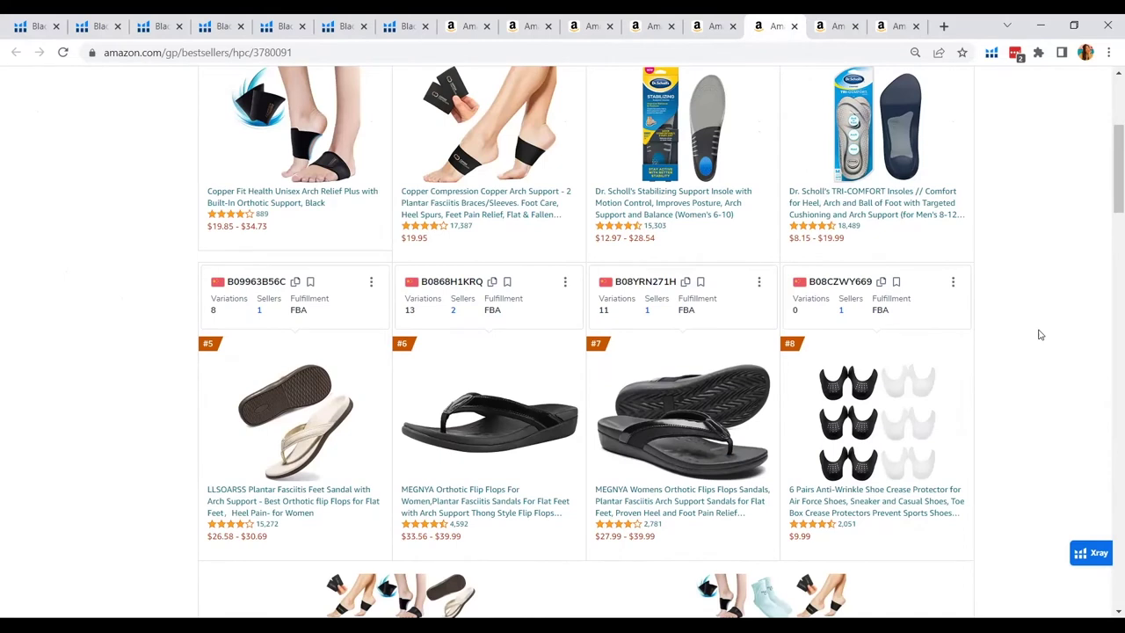
scroll(1040, 334, down, 1)
scroll(1040, 334, up, 5)
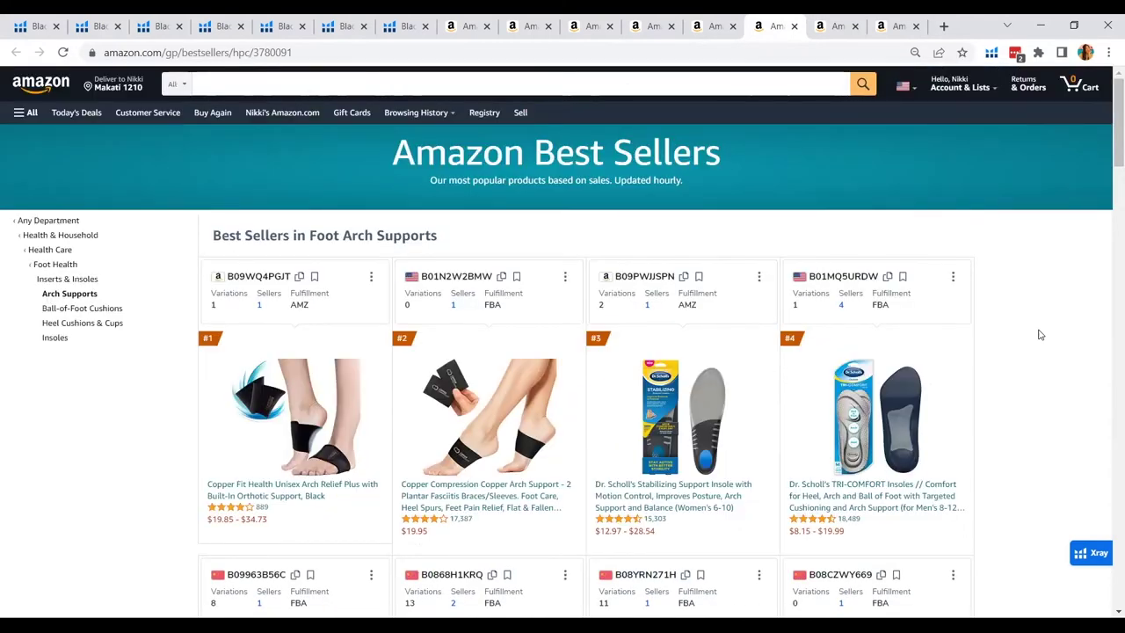
scroll(1039, 334, down, 5)
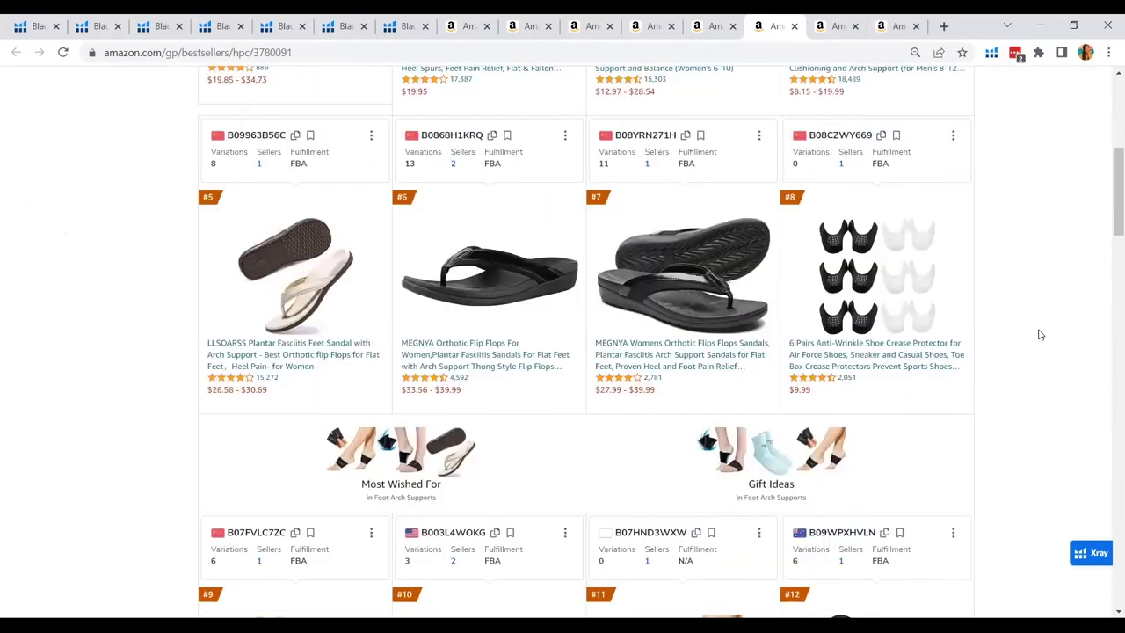
scroll(1040, 334, down, 4)
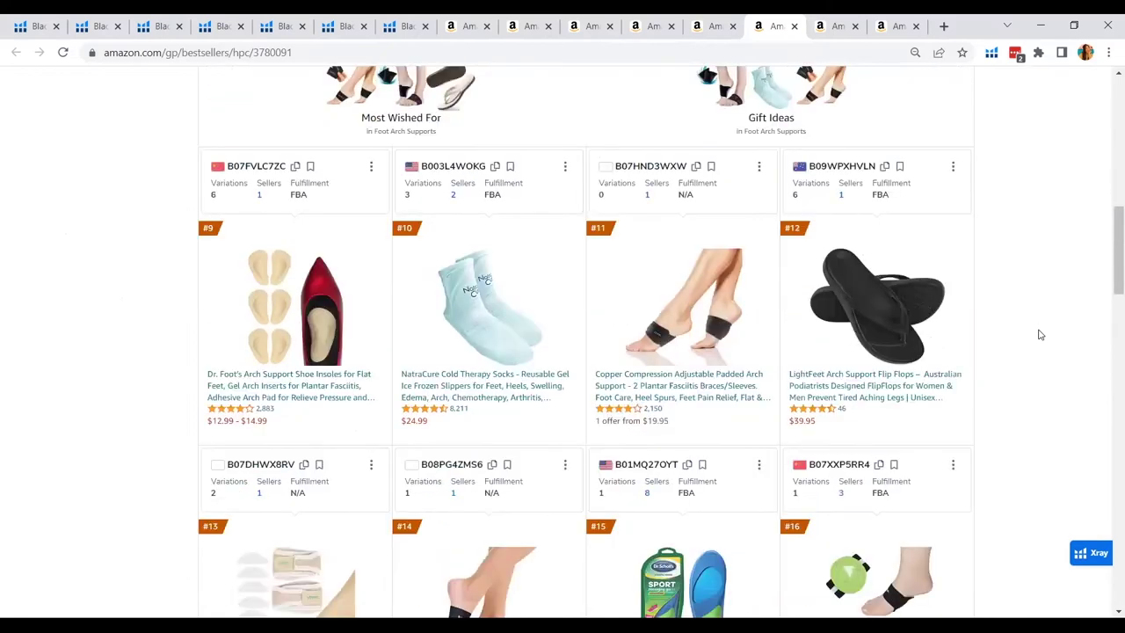
scroll(1040, 334, down, 2)
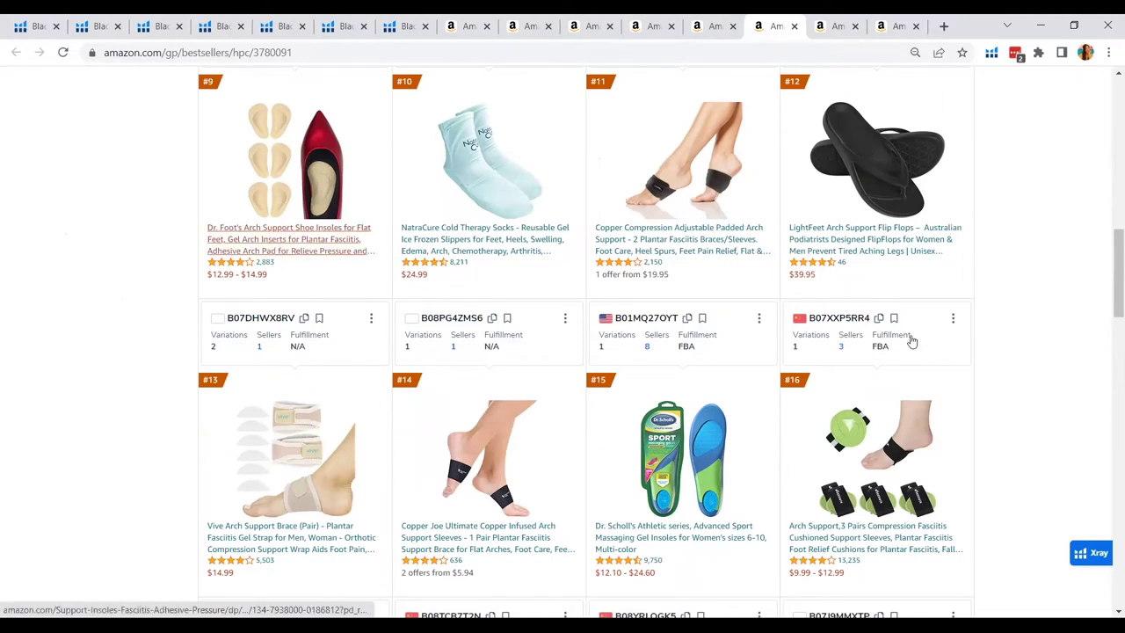
scroll(912, 343, down, 2)
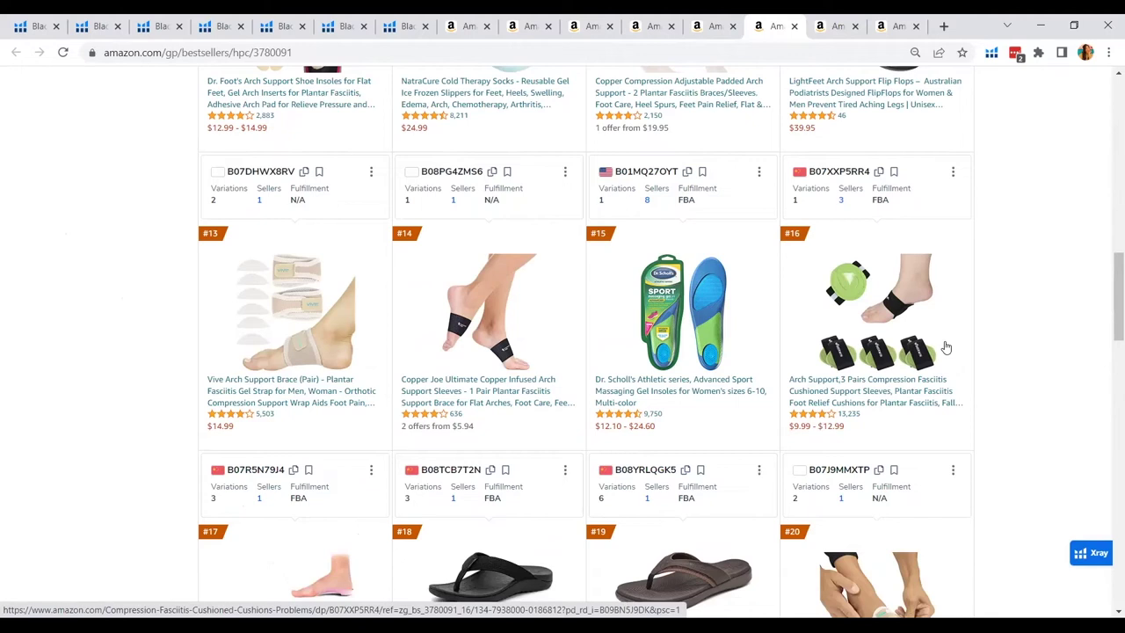
scroll(947, 347, down, 1)
scroll(947, 347, down, 7)
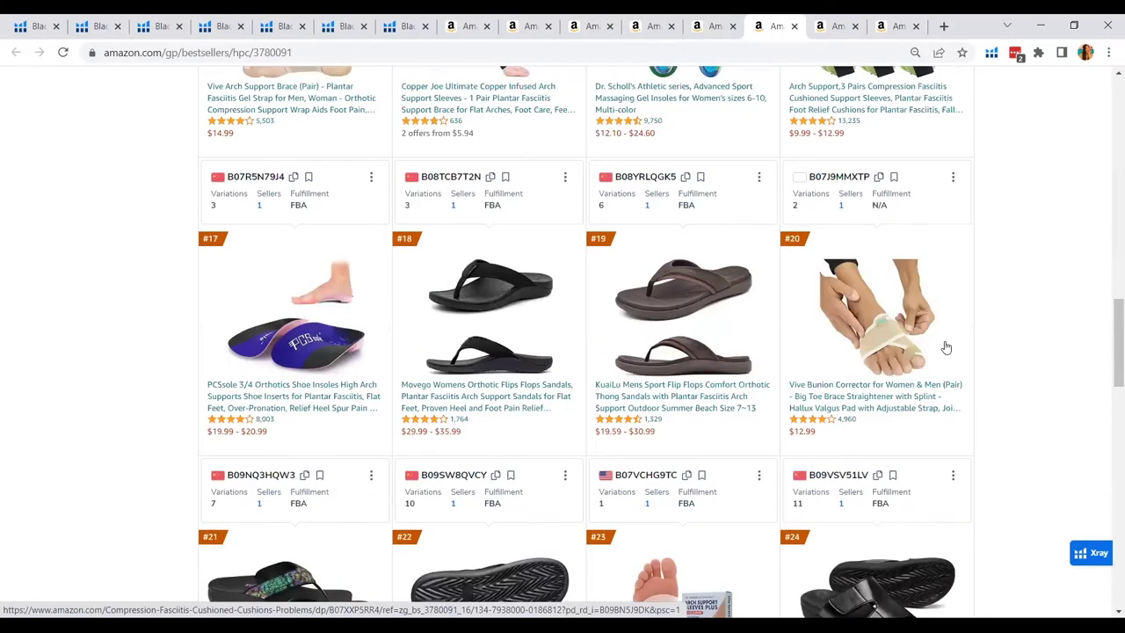
scroll(946, 347, down, 7)
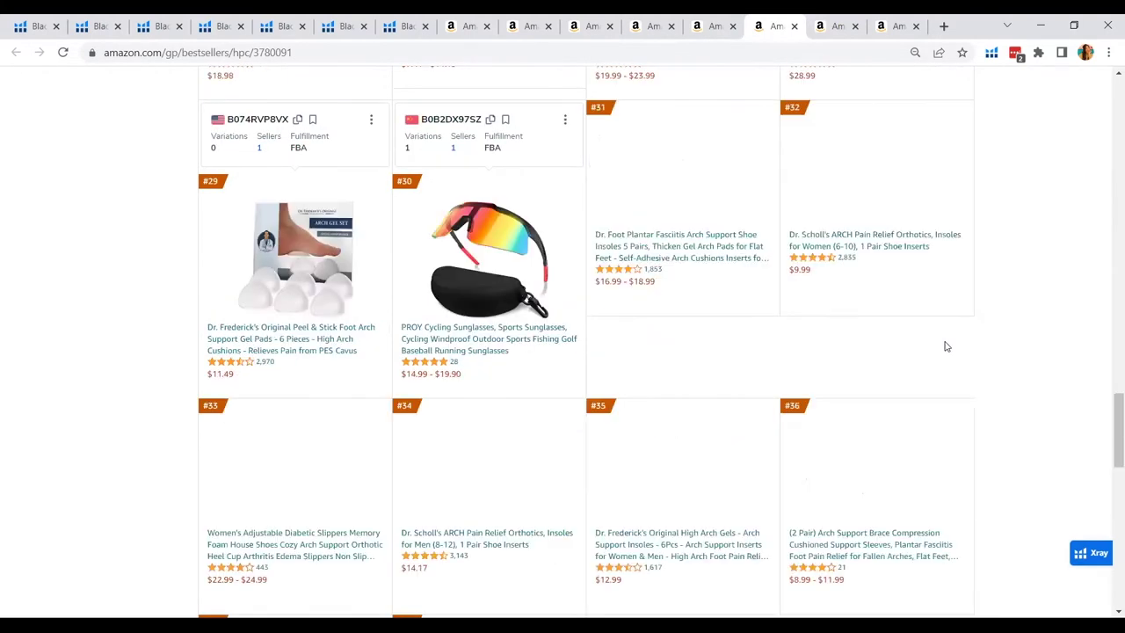
scroll(946, 347, up, 3)
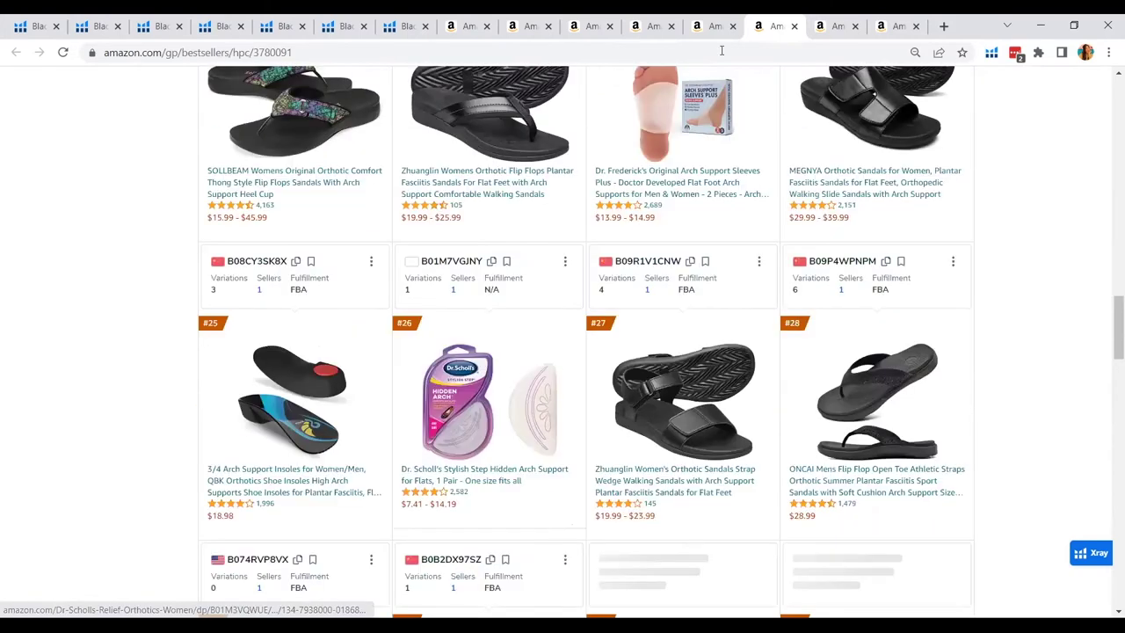
key(ctrl+Tab)
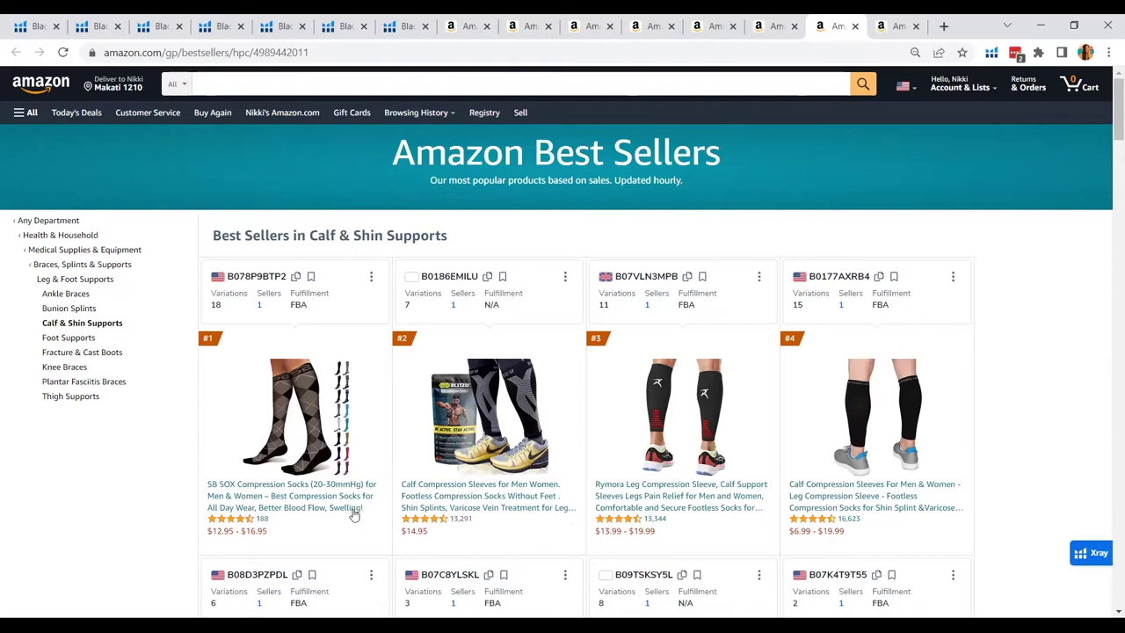
scroll(952, 444, down, 2)
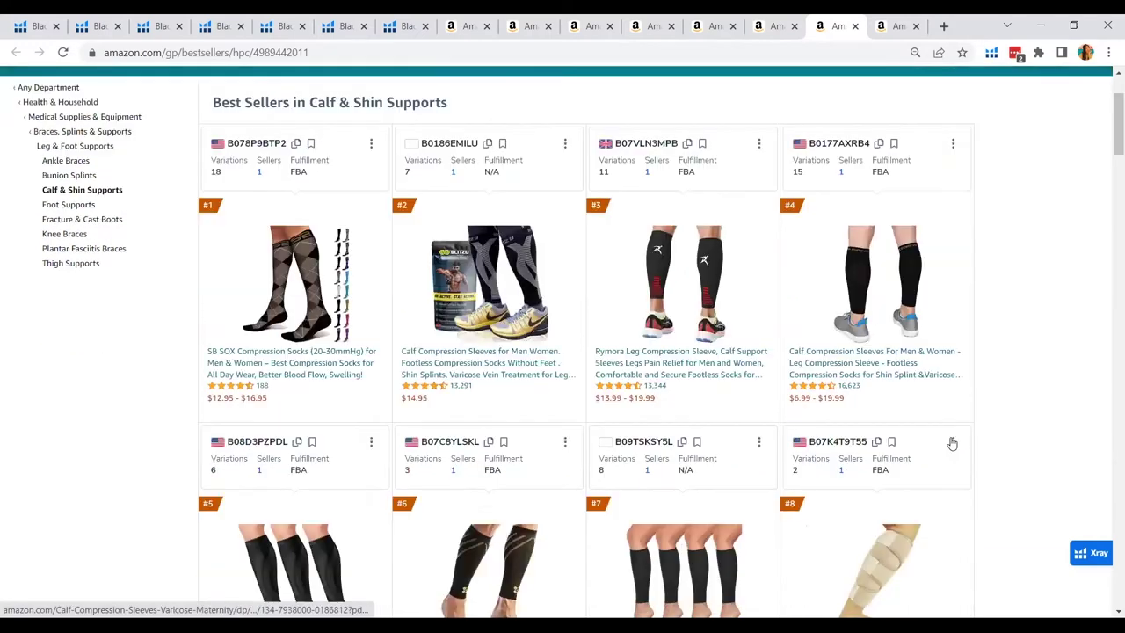
scroll(952, 444, down, 1)
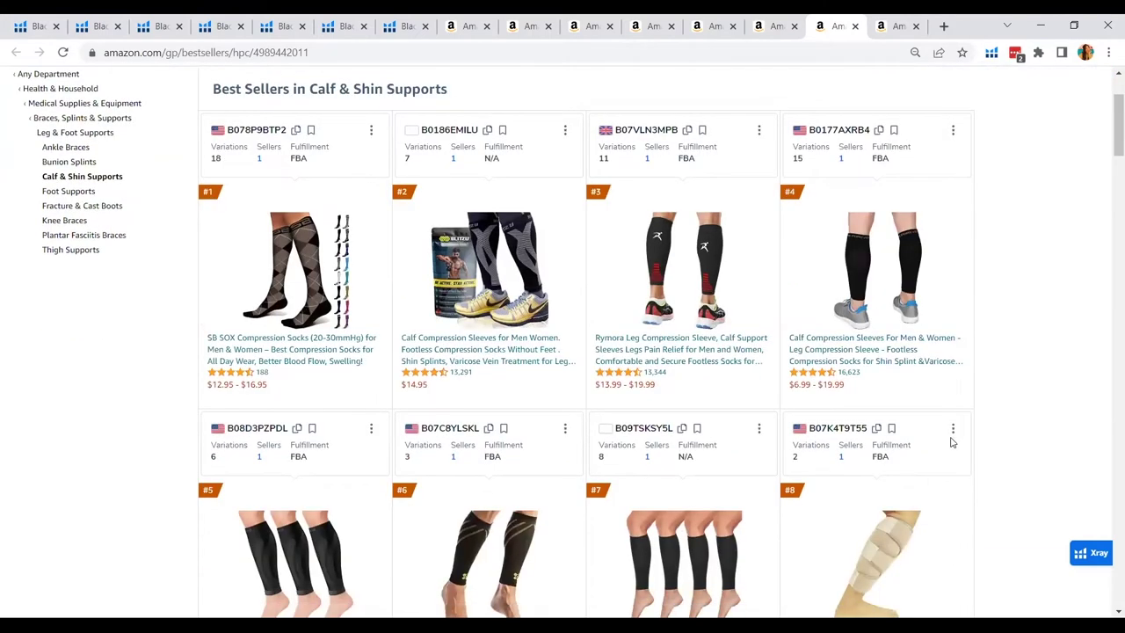
scroll(952, 442, down, 3)
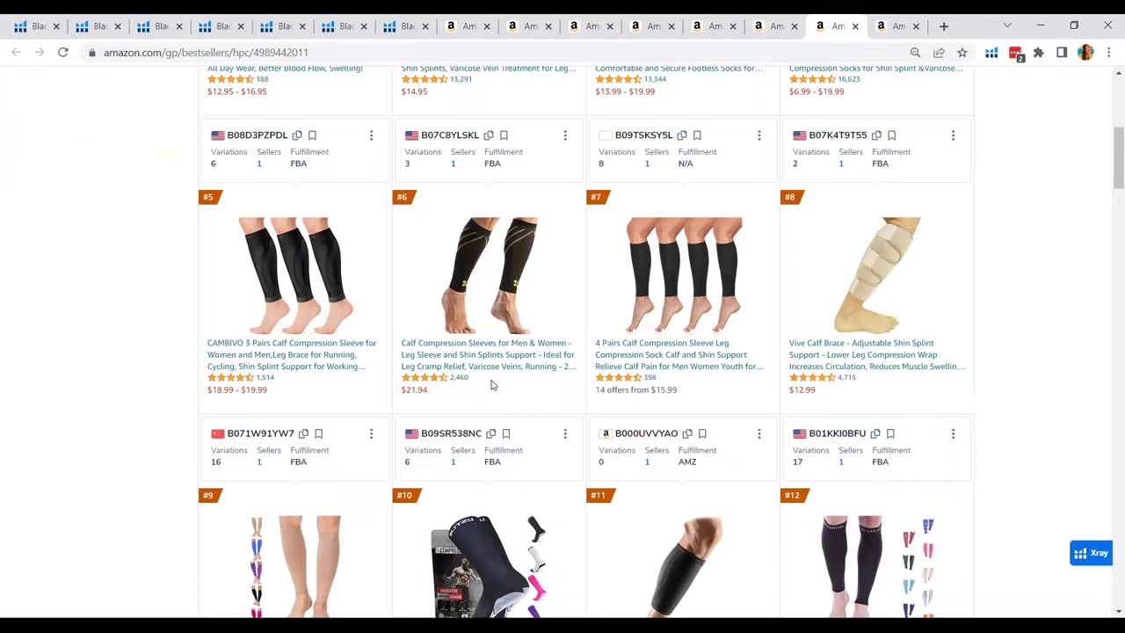
scroll(527, 352, down, 3)
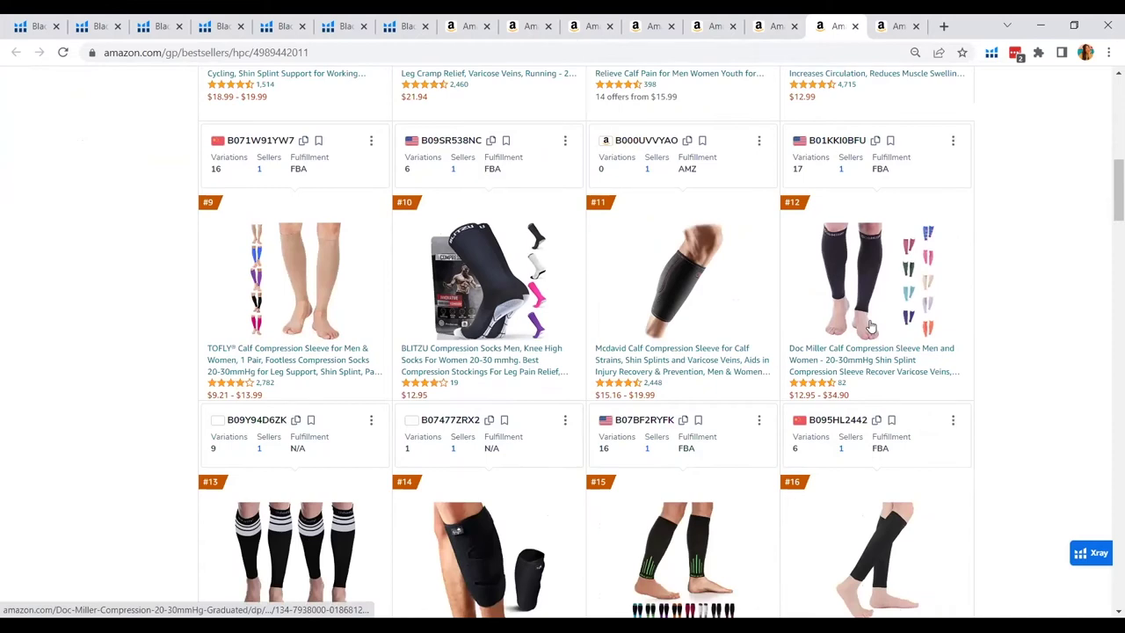
scroll(892, 343, down, 3)
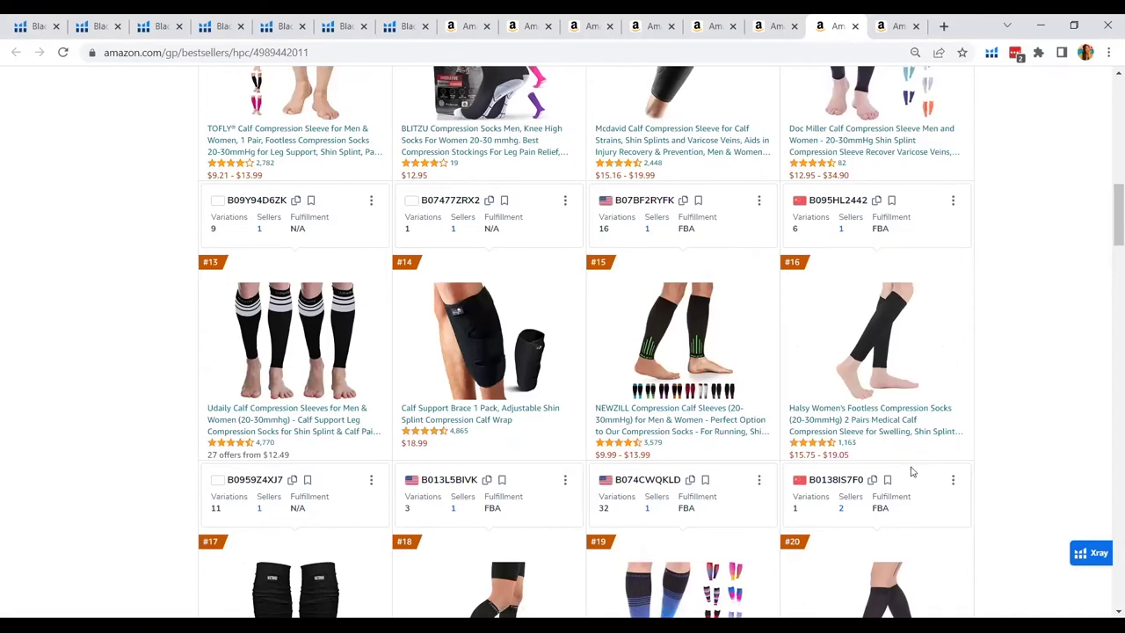
scroll(1033, 401, down, 3)
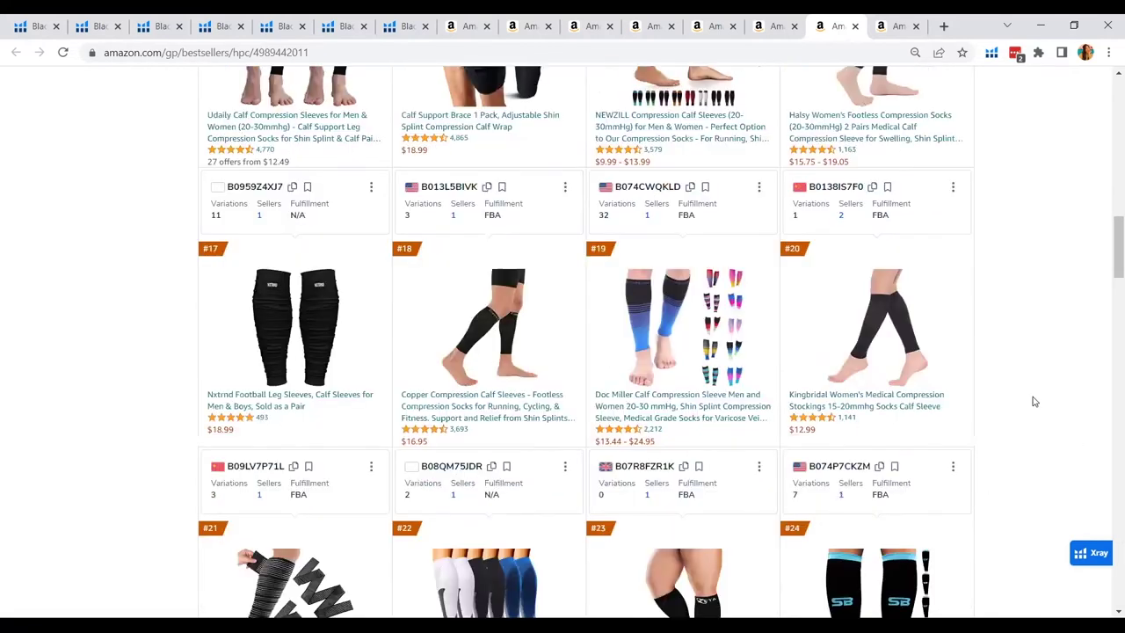
scroll(1033, 401, down, 3)
scroll(1010, 387, down, 1)
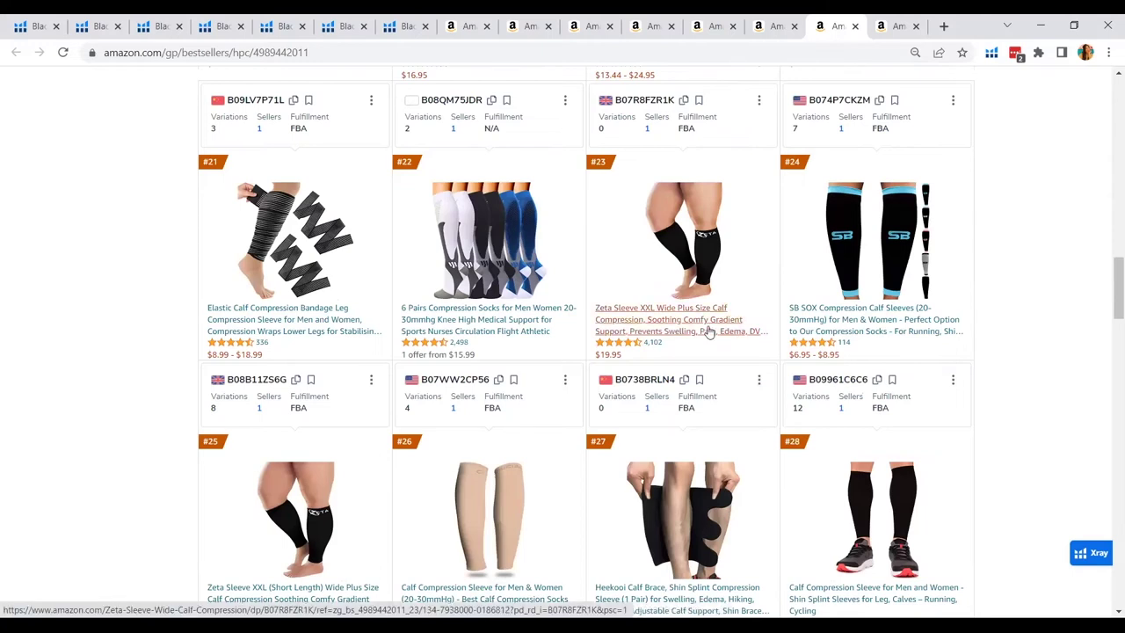
scroll(709, 332, down, 1)
scroll(709, 331, down, 15)
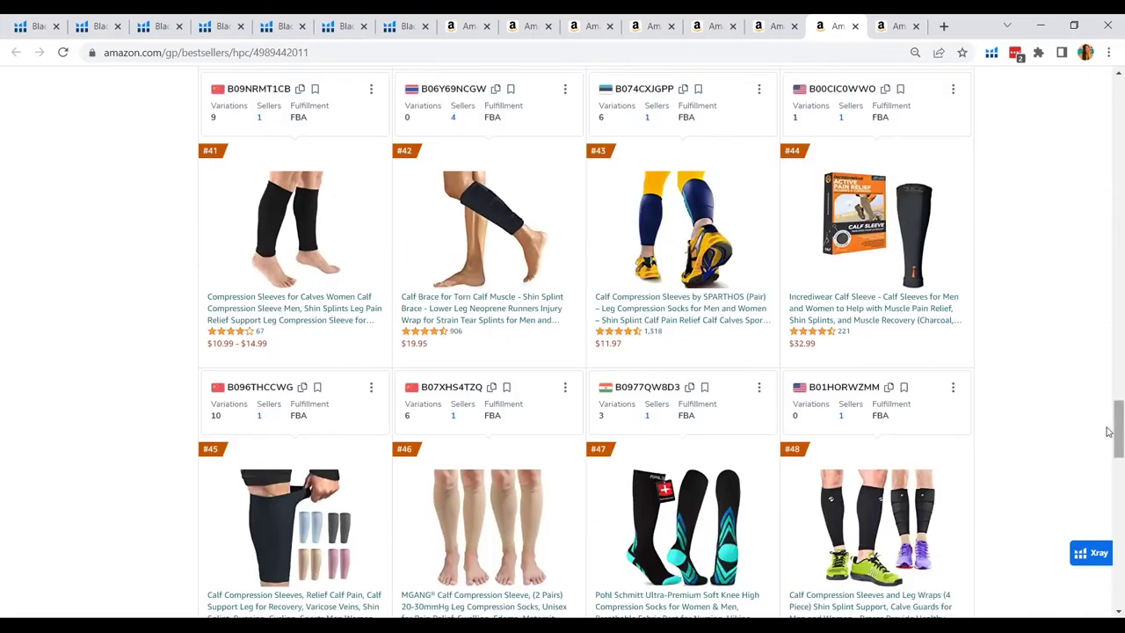
- Look over Shoe Insoles best sellers #13–20, then switch to the Black Box knee brace search
drag(1112, 431, 1106, 84)
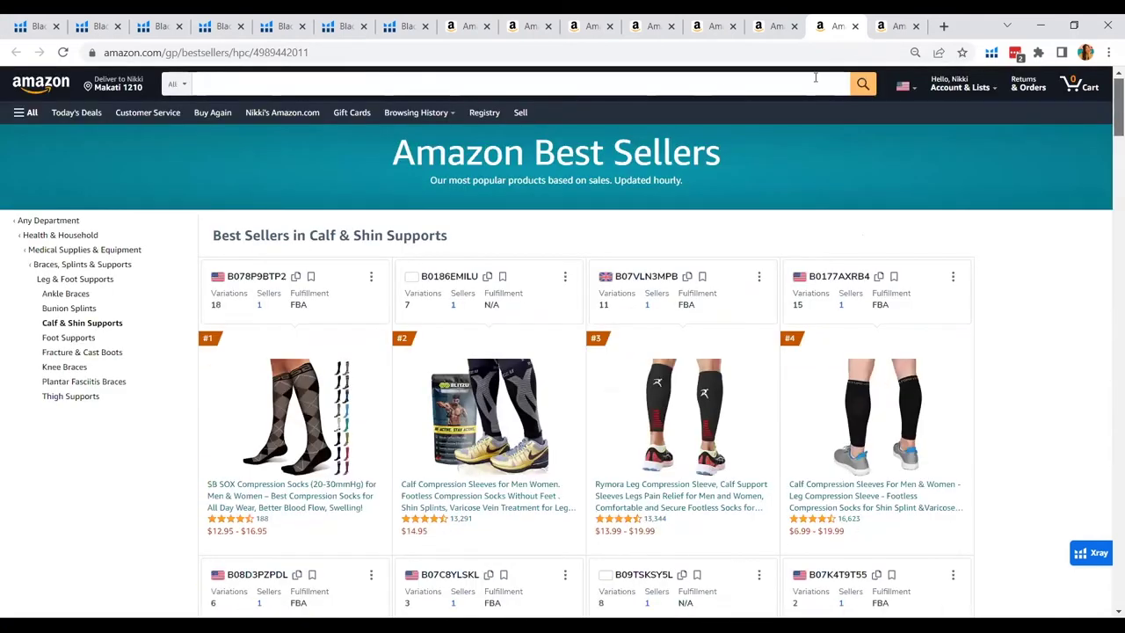
click(896, 26)
scroll(544, 334, up, 10)
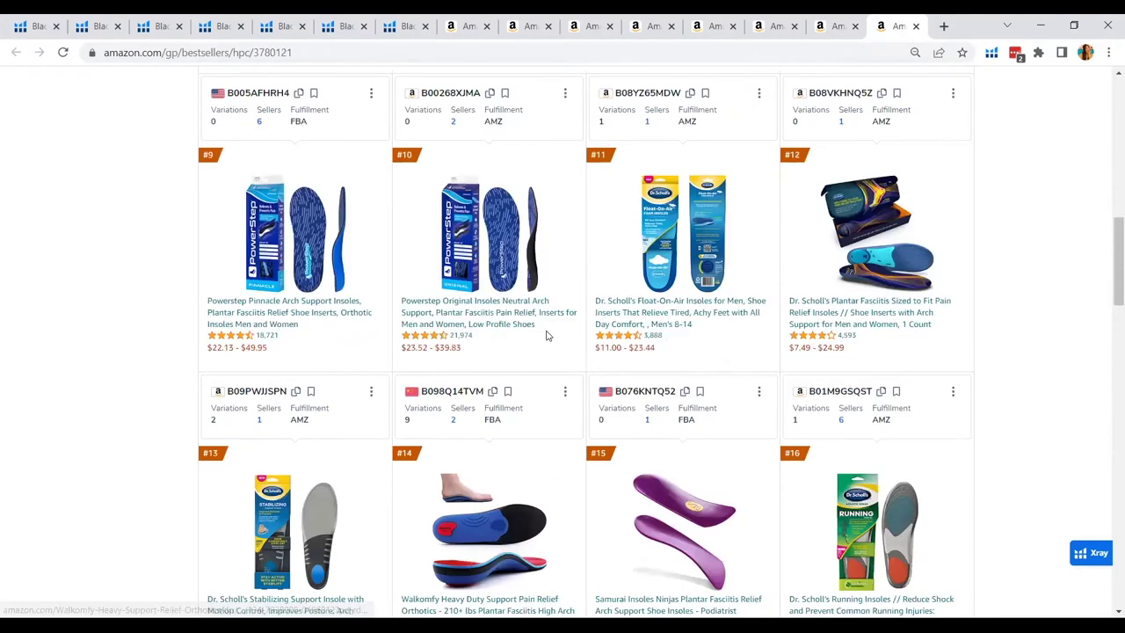
scroll(546, 335, up, 3)
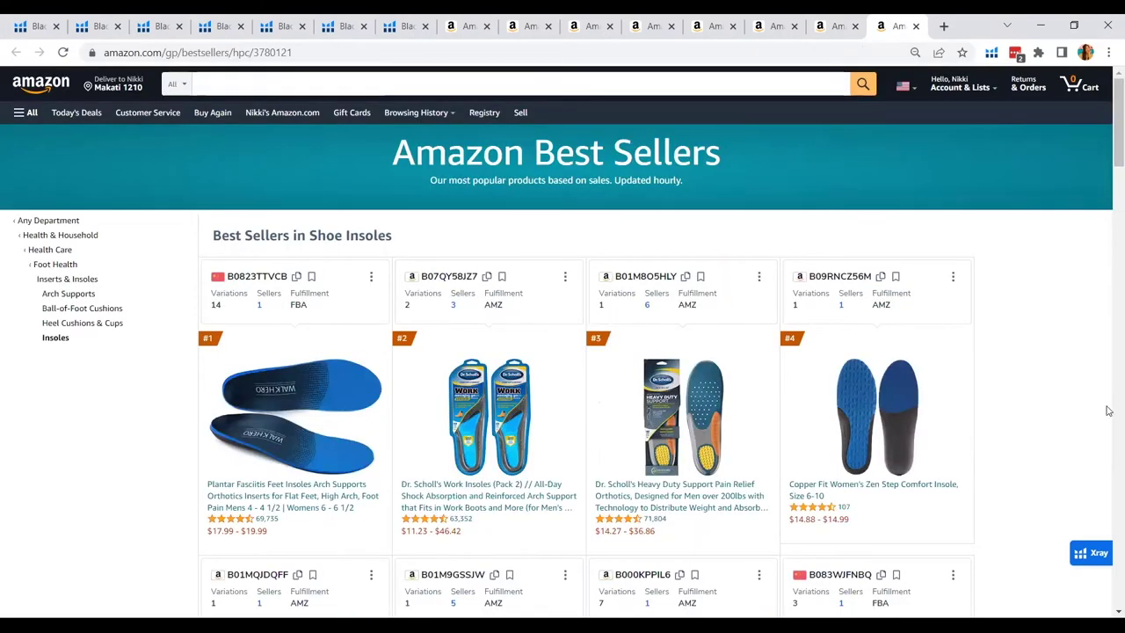
scroll(1031, 371, down, 2)
scroll(1034, 378, down, 4)
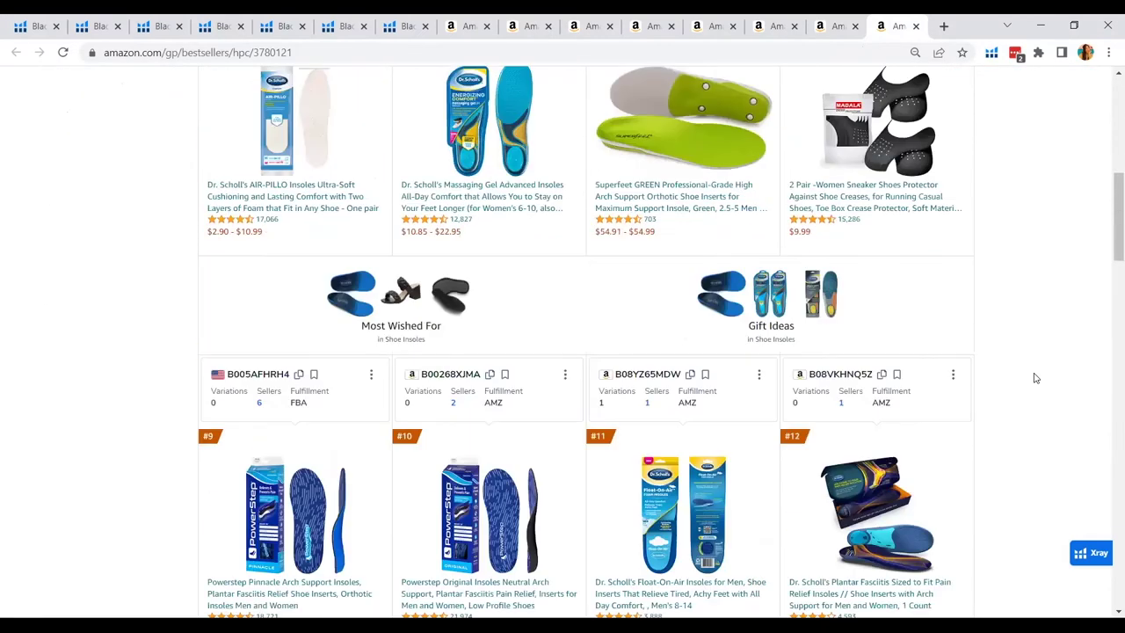
scroll(1035, 379, down, 1)
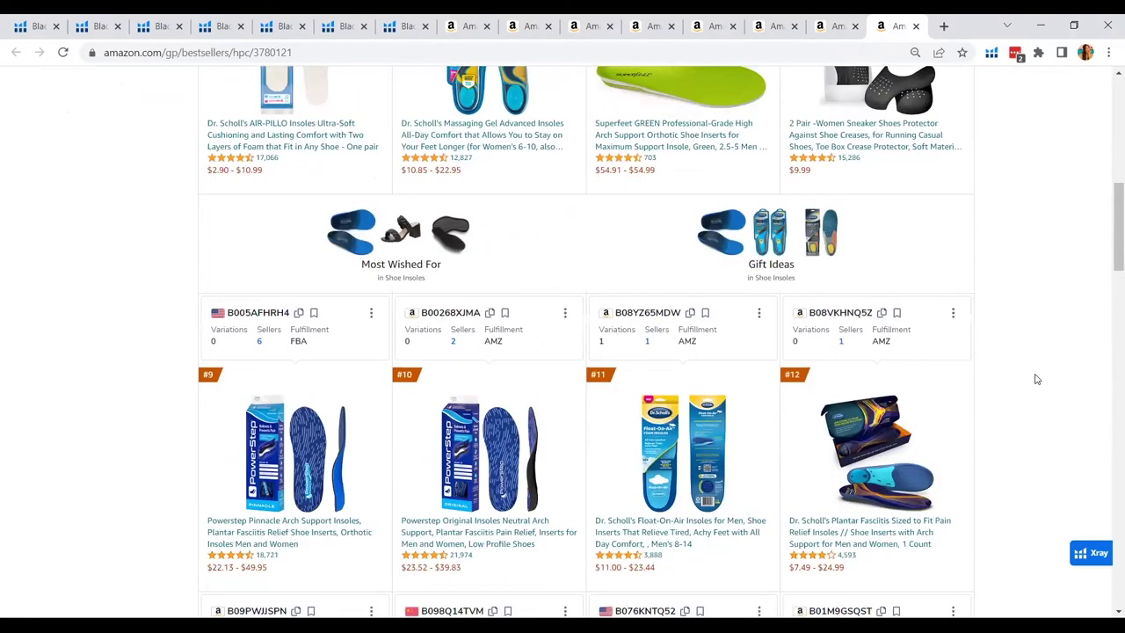
scroll(1035, 379, down, 1)
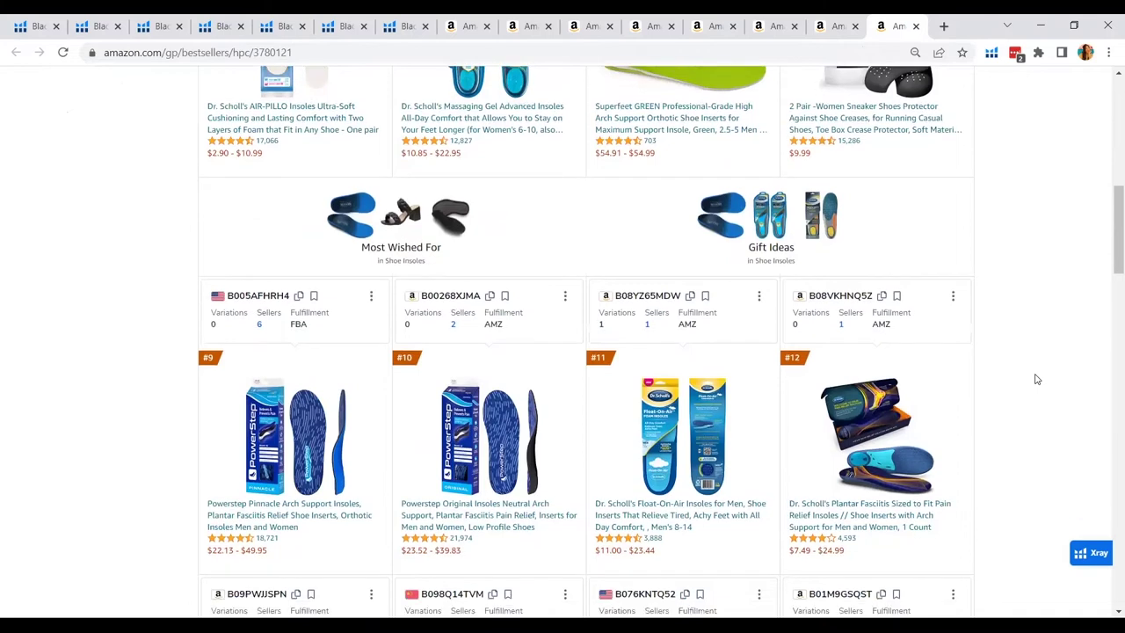
scroll(1035, 379, down, 4)
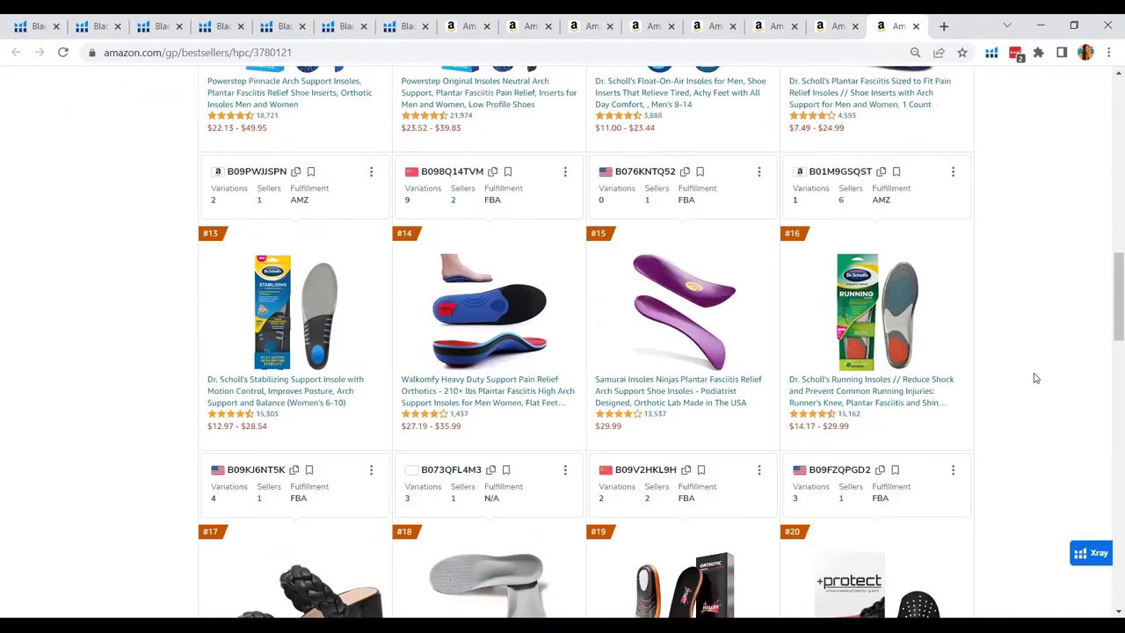
scroll(1039, 380, down, 2)
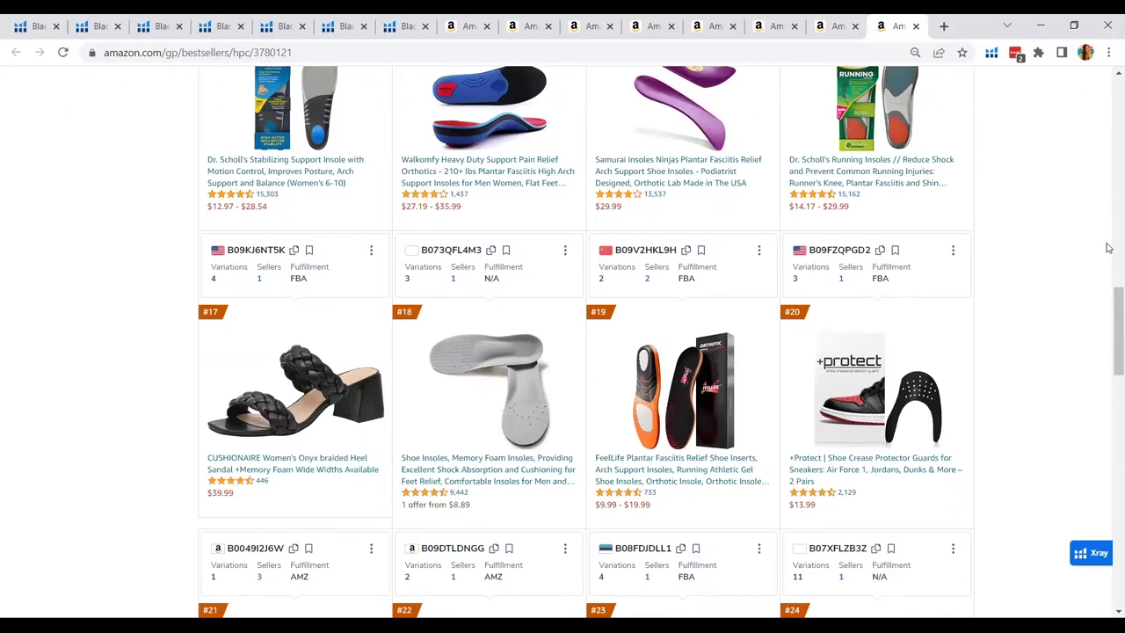
key(ctrl+2)
- Review both knee brace niche results: a $13.99 kids brace set and the $29.5 Tommie Copper sleeve
click(80, 225)
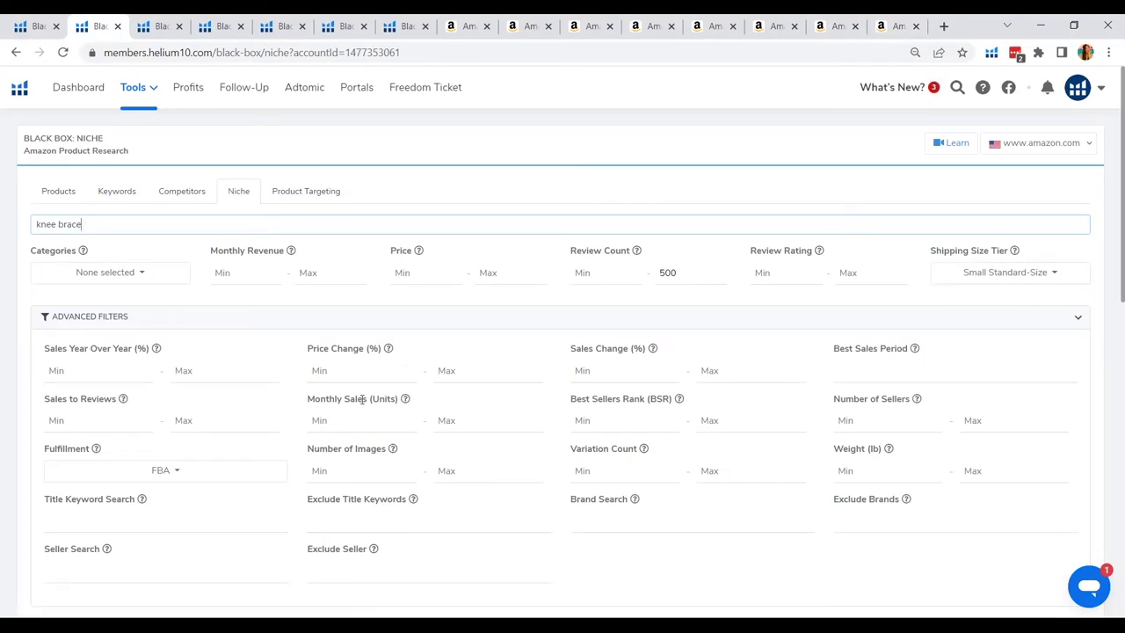
scroll(971, 406, down, 3)
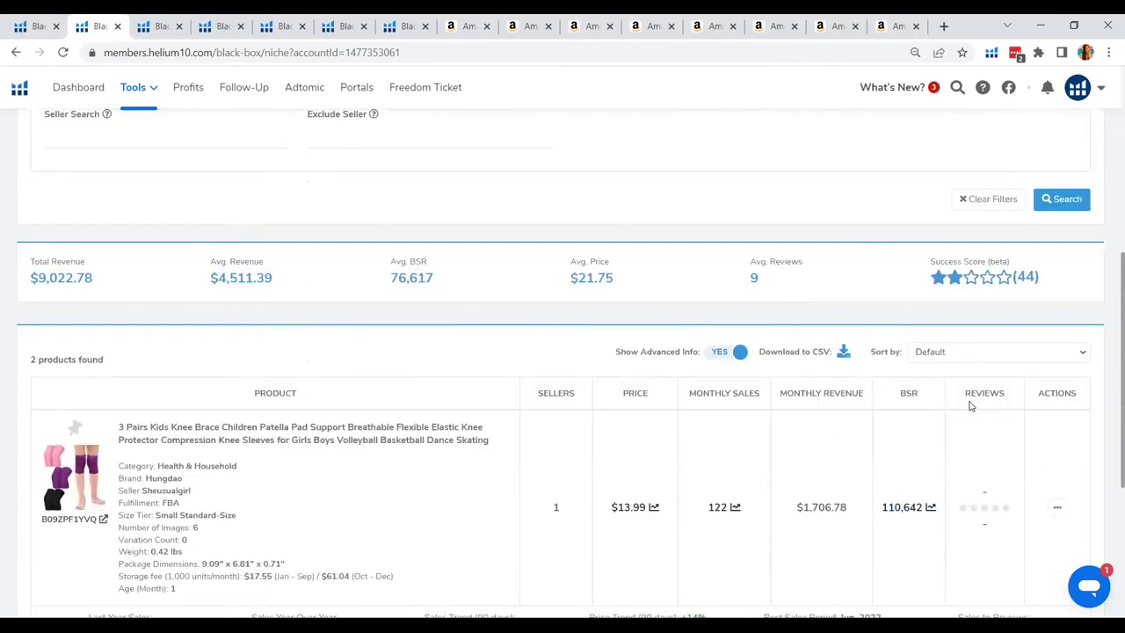
scroll(970, 405, down, 3)
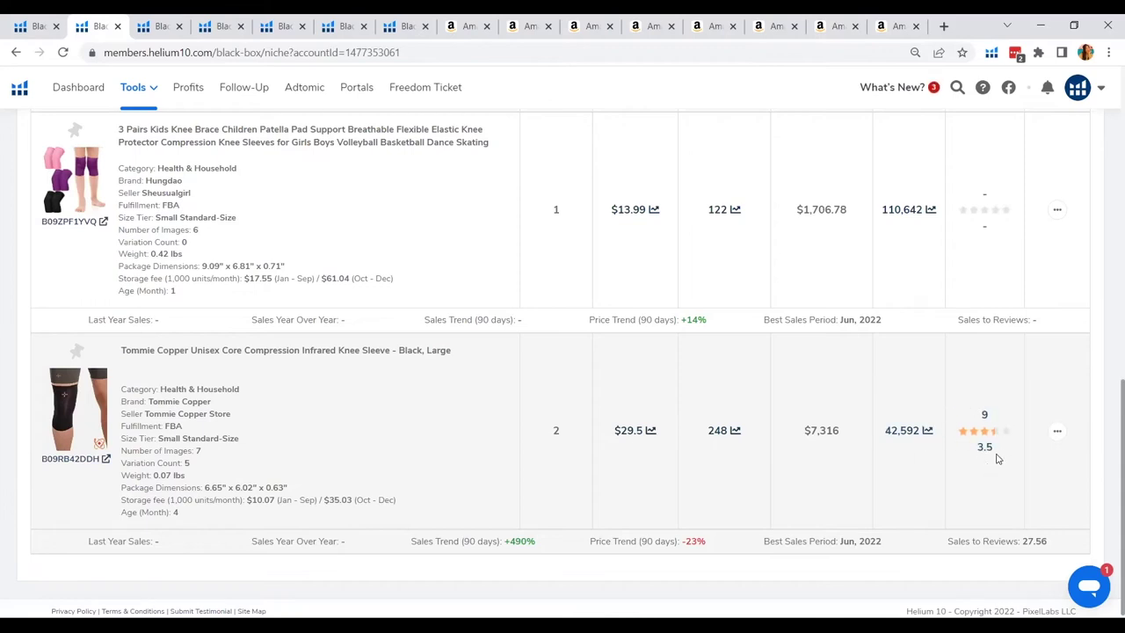
scroll(230, 459, down, 1)
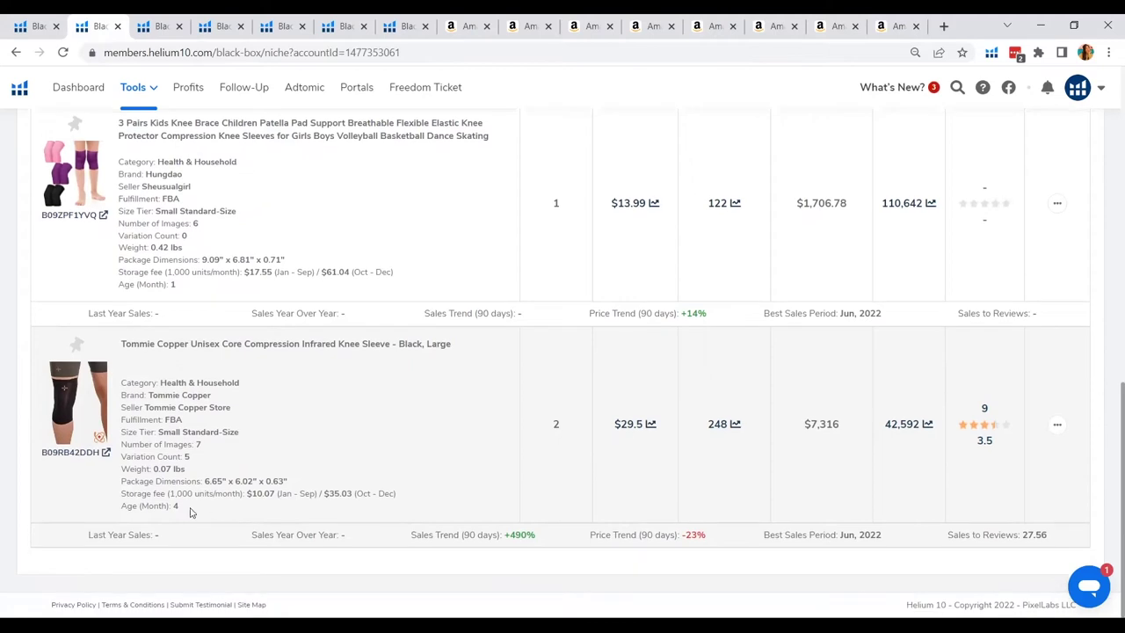
double_click(173, 506)
- Check the Incrediwear arm sleeve's 97-month age and 72 reviews, then go to the thigh support search
click(158, 26)
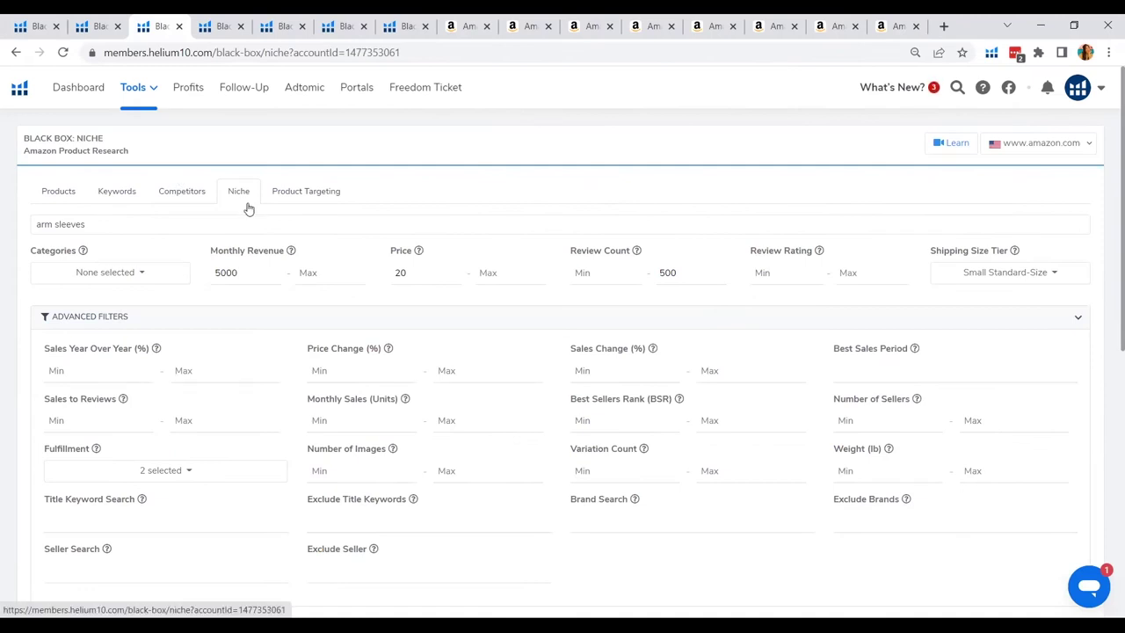
click(120, 224)
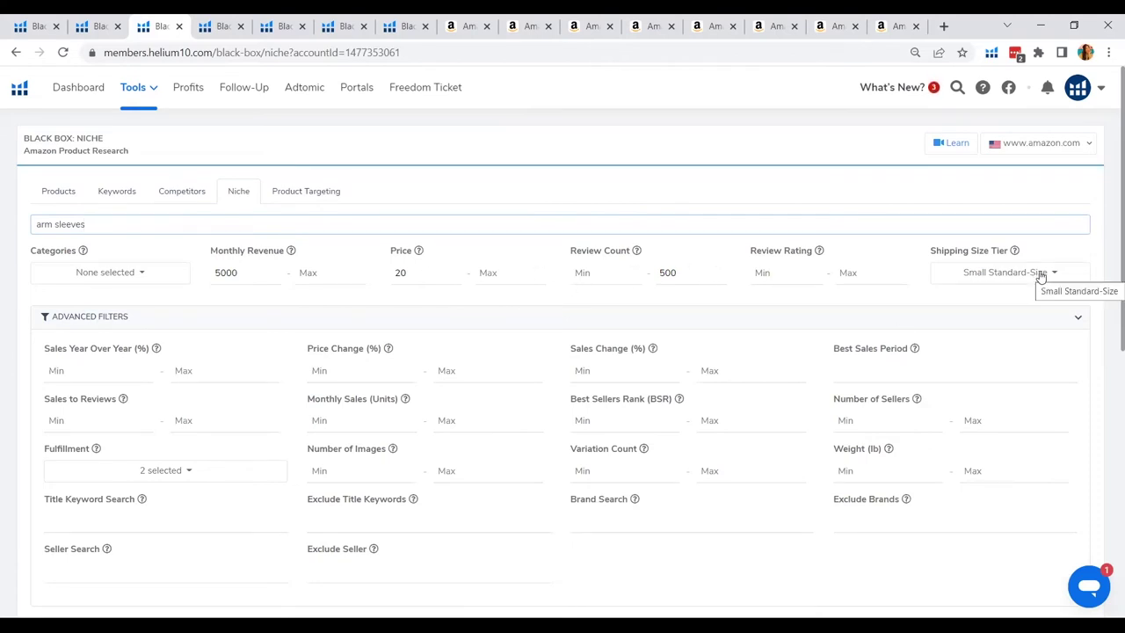
scroll(707, 450, down, 5)
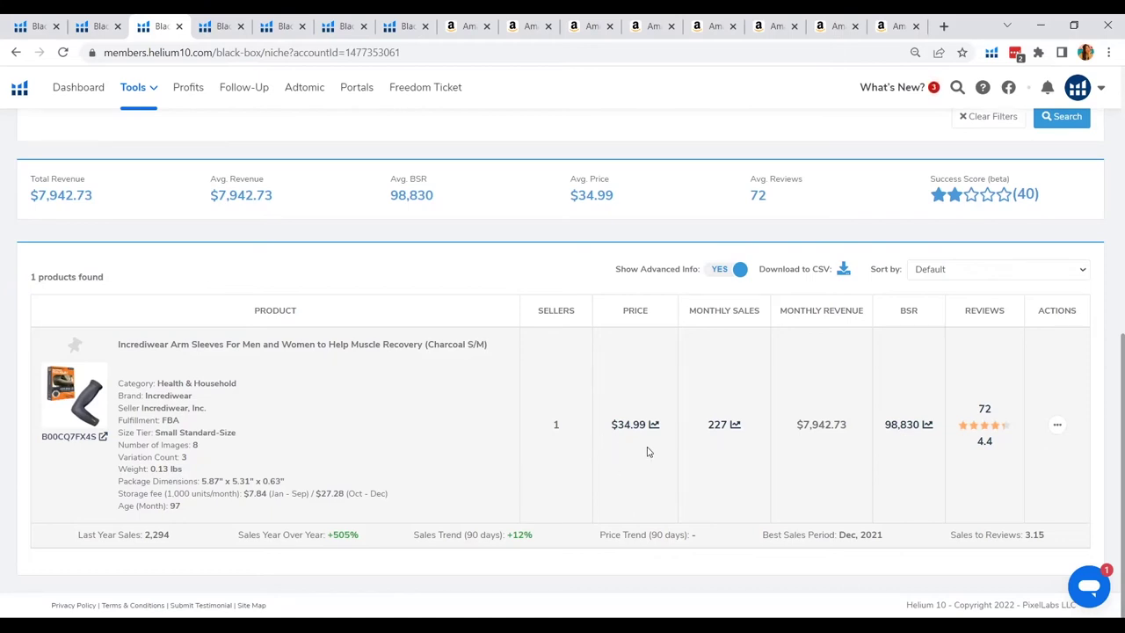
double_click(175, 507)
click(988, 411)
double_click(983, 411)
key(ctrl+Tab)
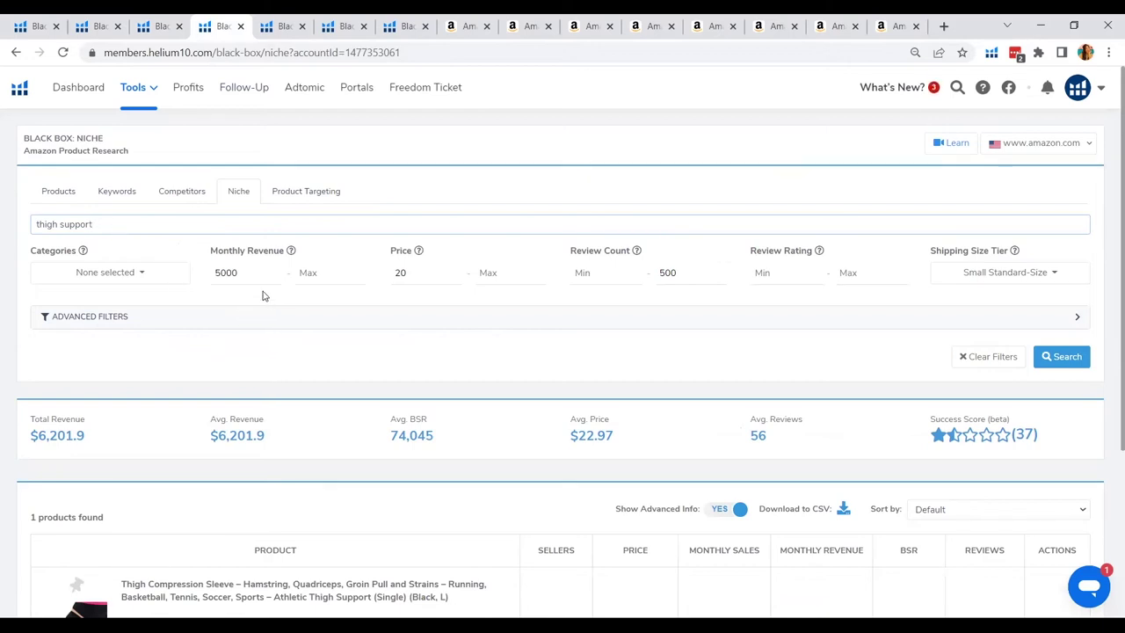
- Highlight the 5000 minimum monthly revenue filter and the Thigh Compression Sleeve's 56 reviews
drag(239, 273, 211, 274)
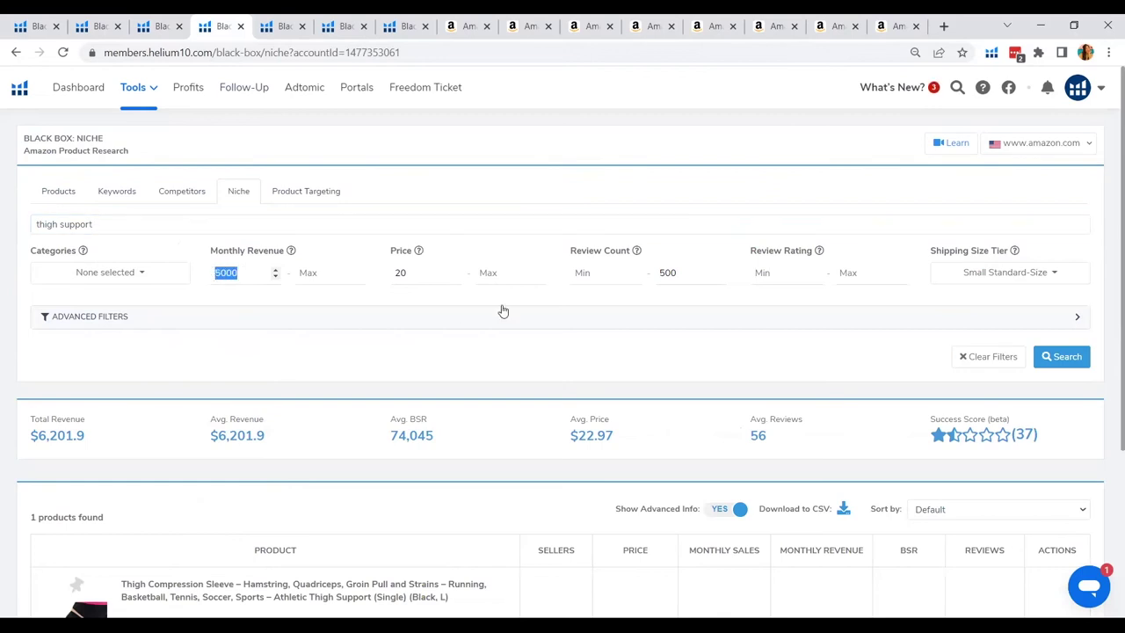
scroll(572, 318, down, 2)
scroll(576, 322, down, 1)
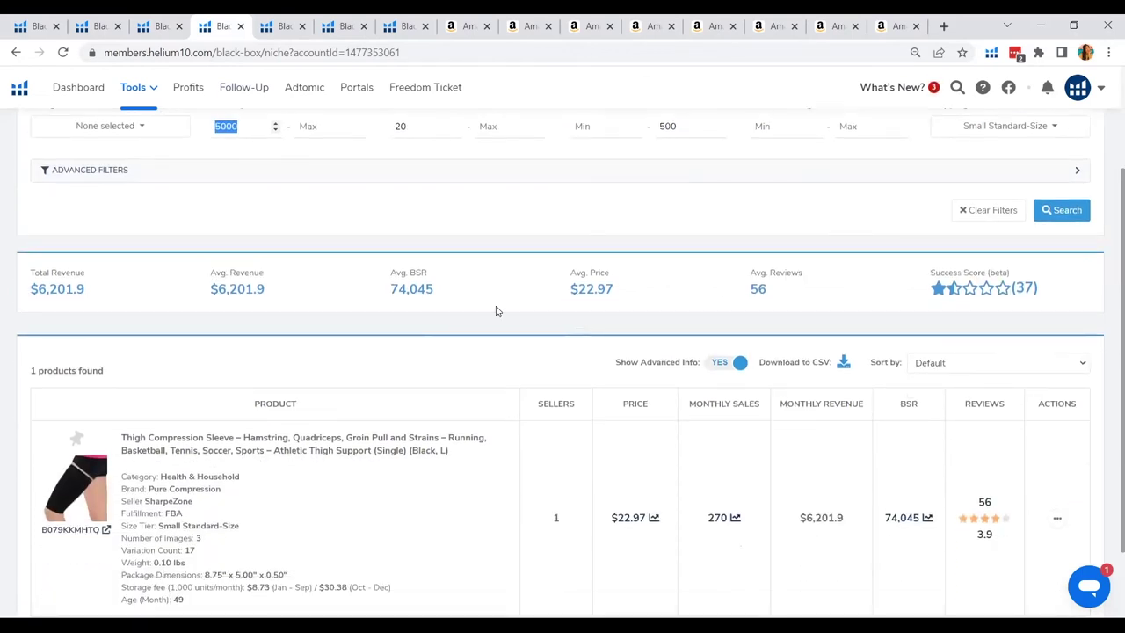
scroll(606, 360, down, 1)
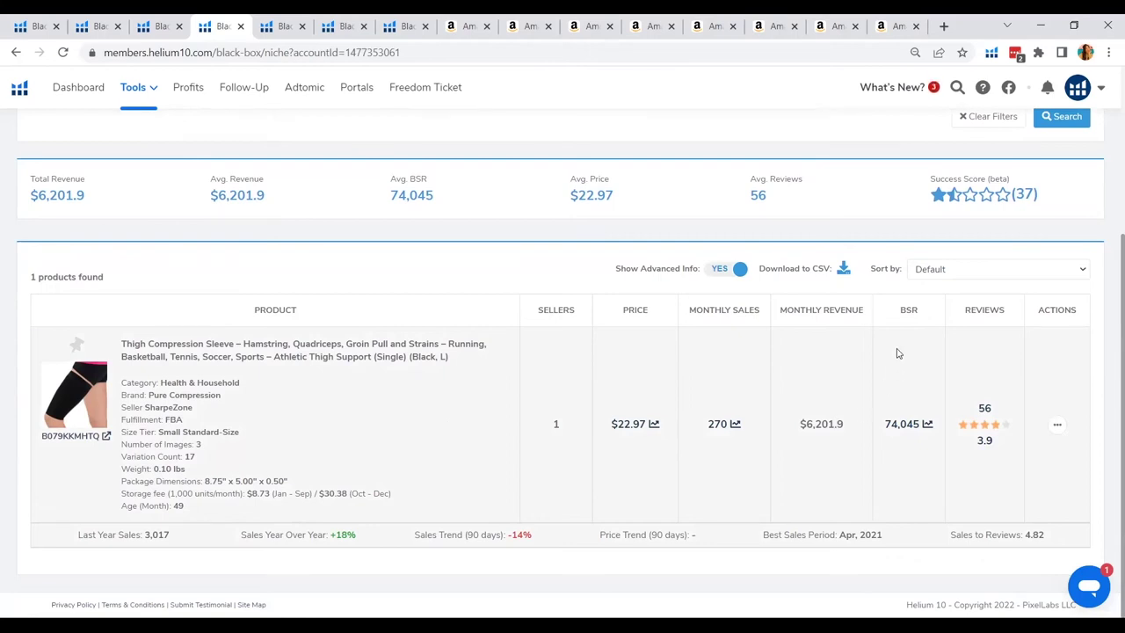
drag(1000, 411, 970, 422)
- Show the foot arch support result: Dr. Wolf insert, 279 sales, $6,972.21 revenue, 9 reviews
key(ctrl+Tab)
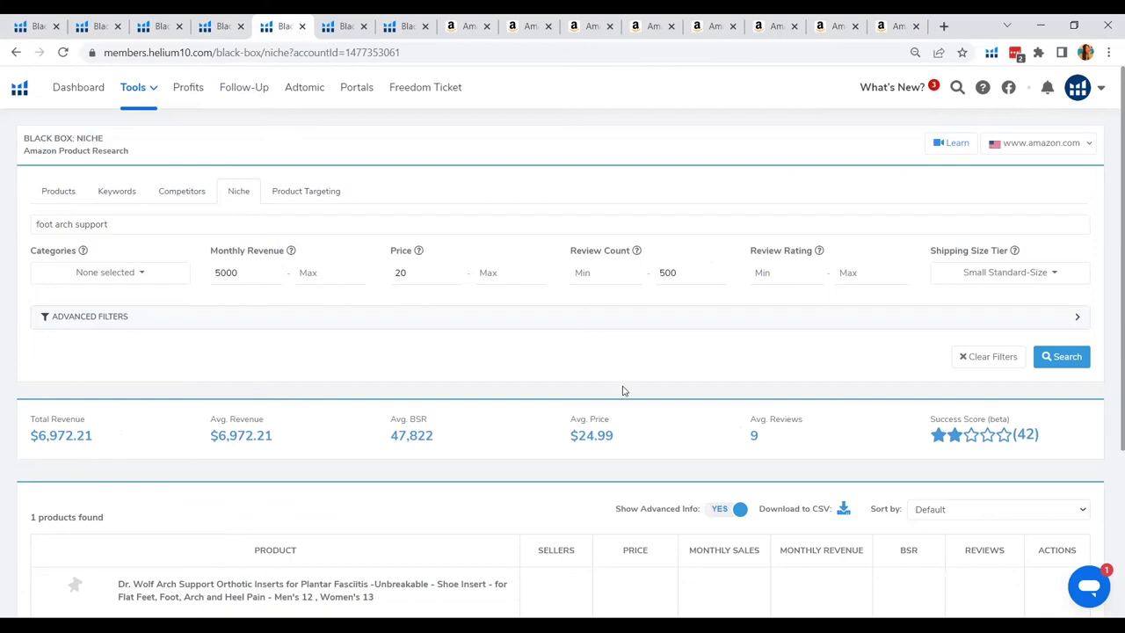
scroll(622, 390, down, 3)
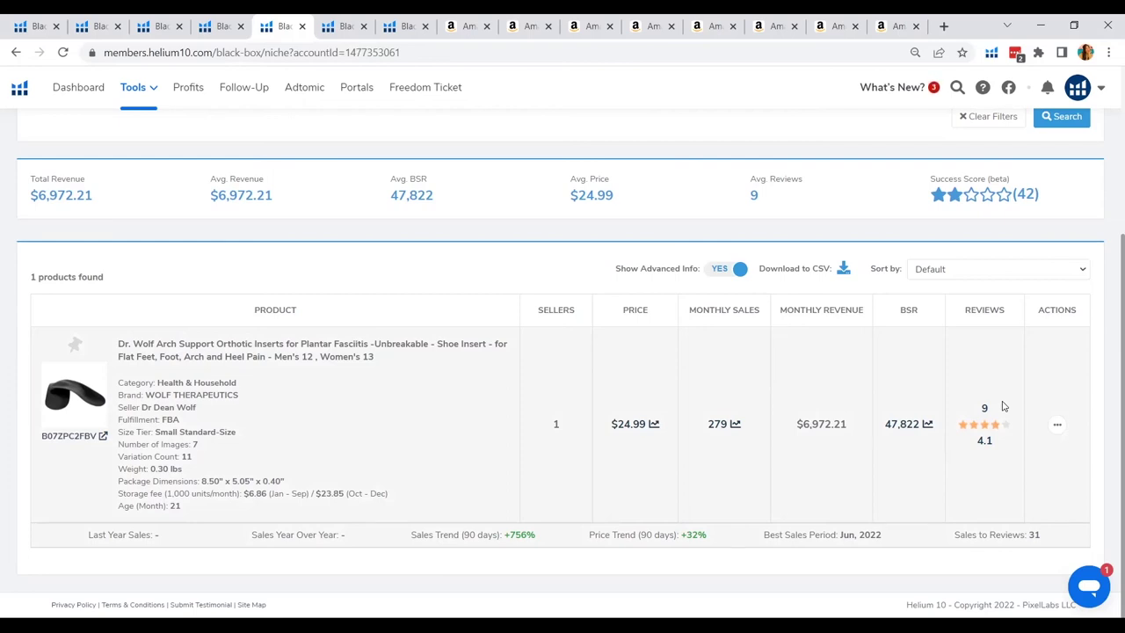
- Look over the two Doc Miller calf compression sleeve results, then bring up the insoles niche search
key(ctrl+Tab)
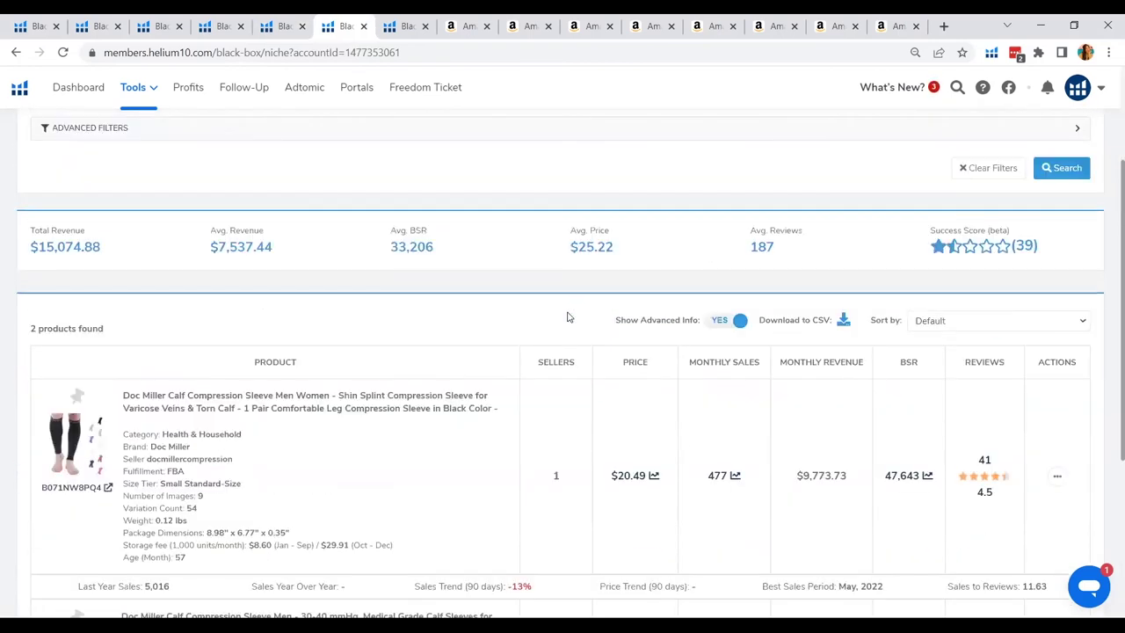
scroll(567, 316, down, 5)
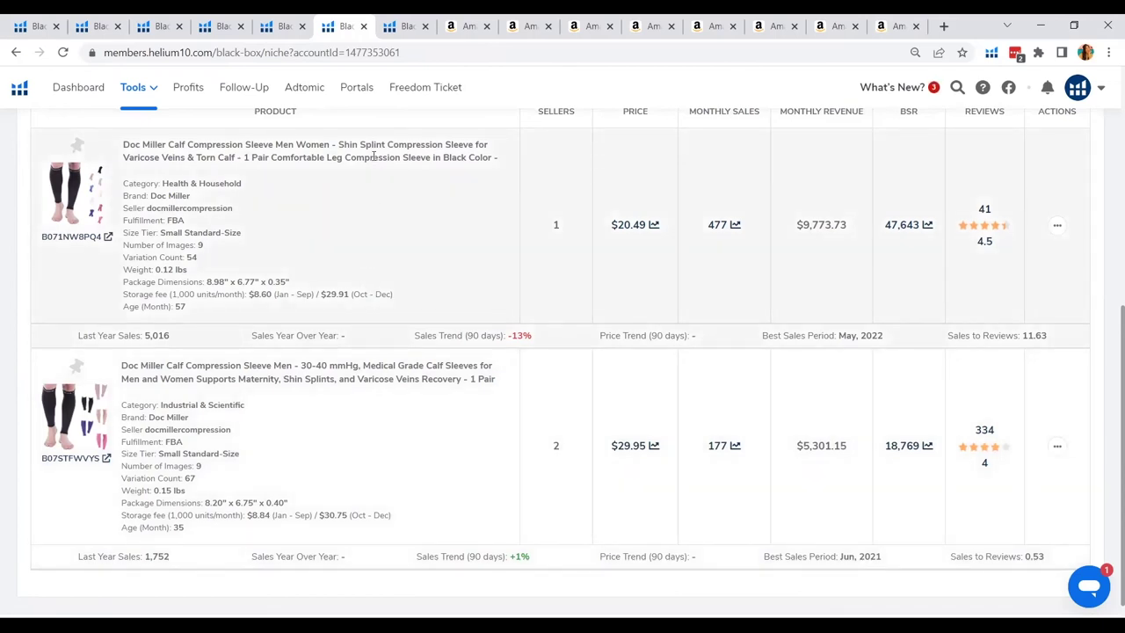
click(403, 29)
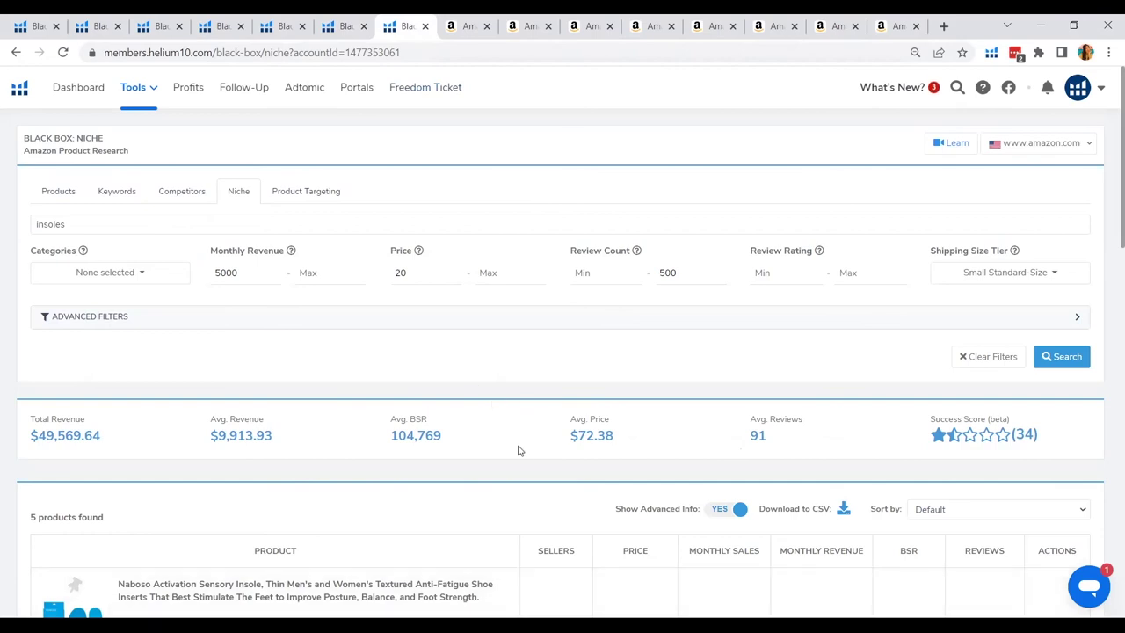
- Scroll the insoles results down to the $70 Naboso sensory insole and $116.99 Nikken mStrides insoles
scroll(520, 451, down, 3)
scroll(519, 452, down, 3)
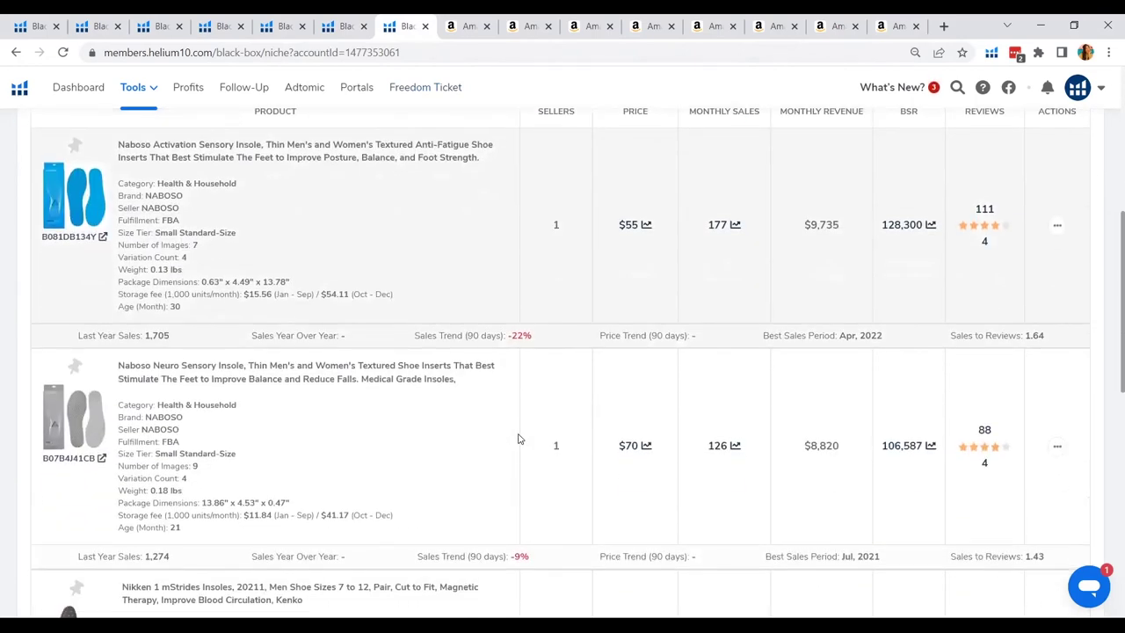
scroll(495, 359, up, 3)
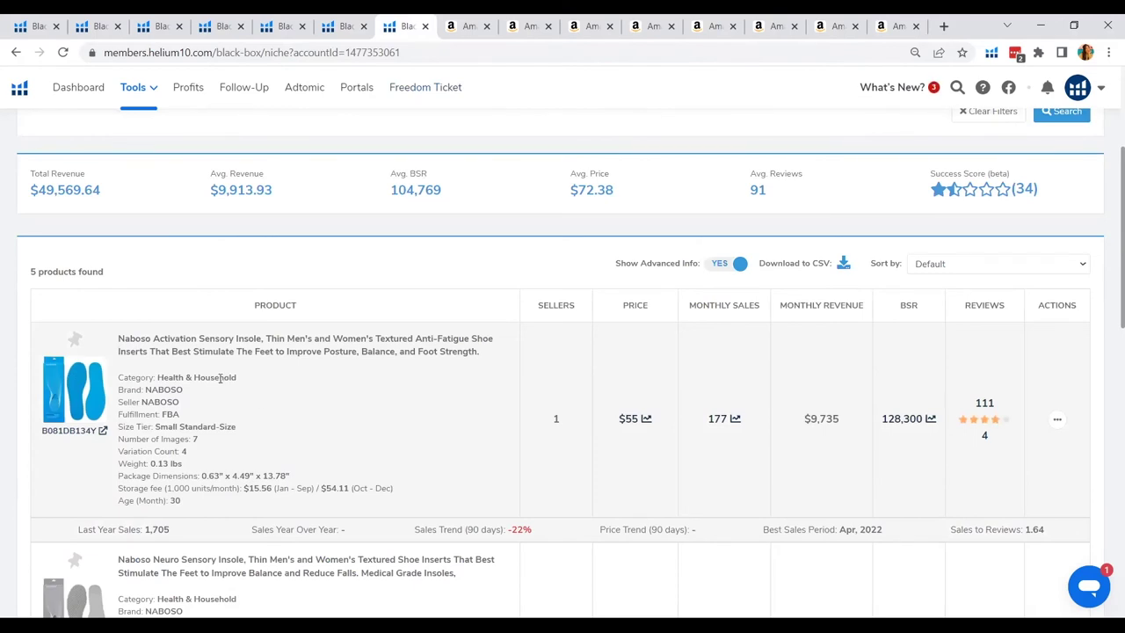
scroll(220, 378, down, 1)
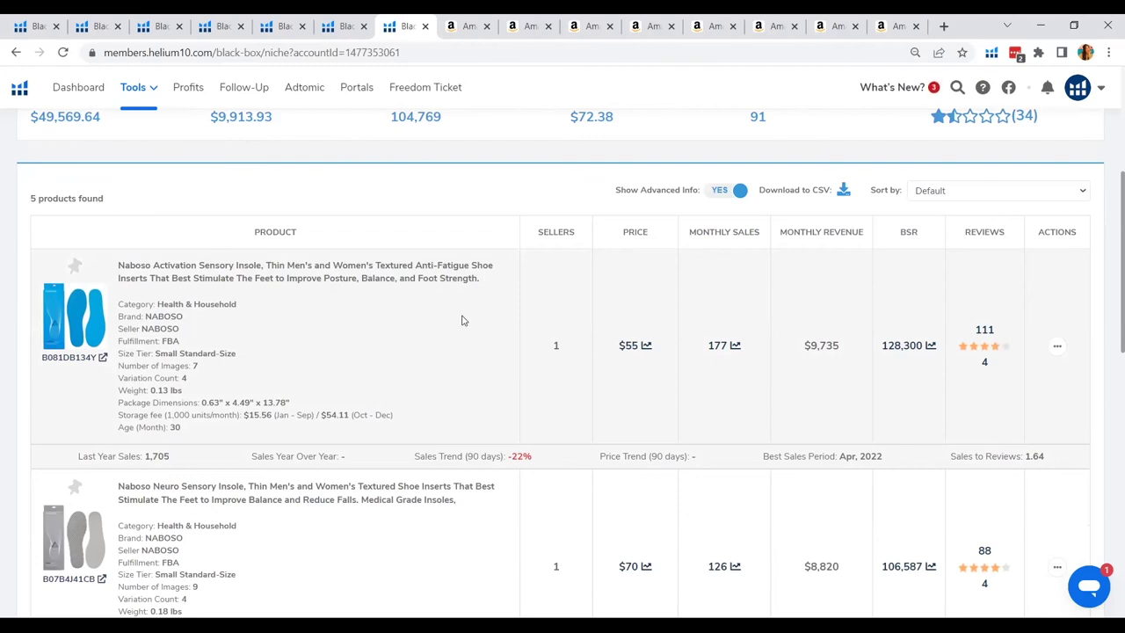
scroll(463, 321, down, 3)
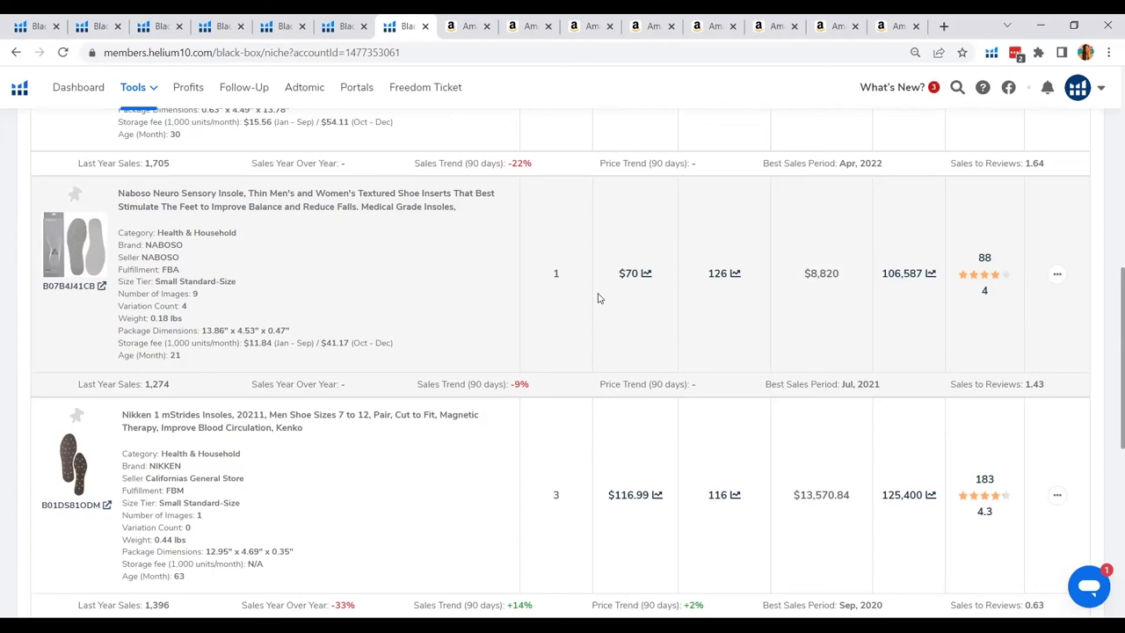
- Switch to the Amazon Magnetic Field Therapy best sellers, showing the $49.95 MagnetRX bracelet
key(ctrl+Tab)
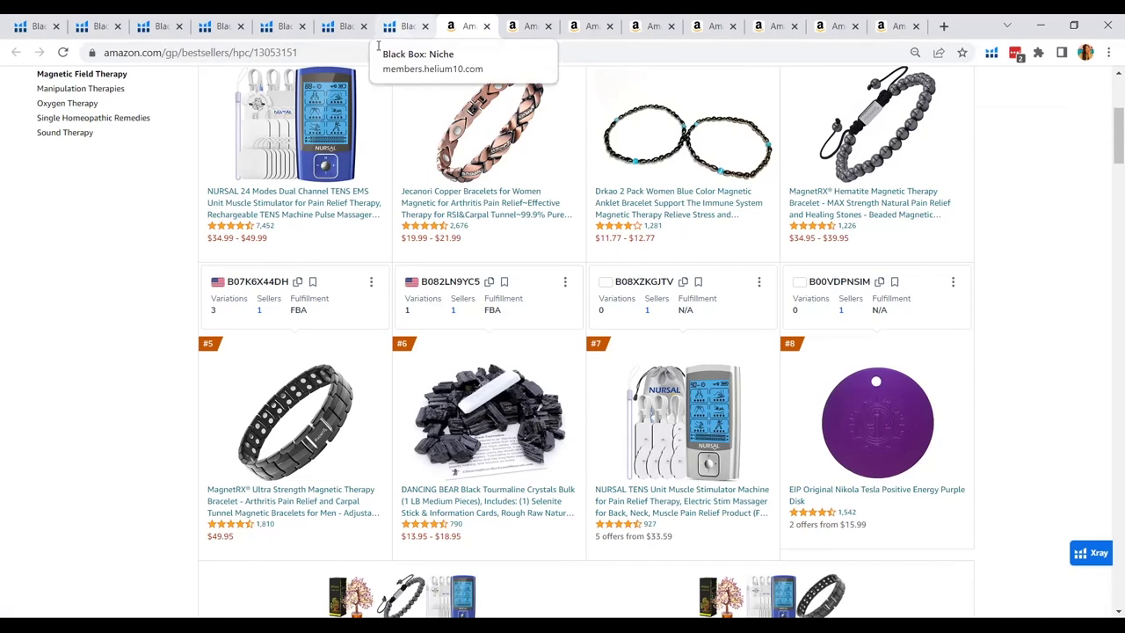
- Return to the insoles niche results showing the $116.99 Nikken and $89.95 carbon fiber insoles
click(399, 26)
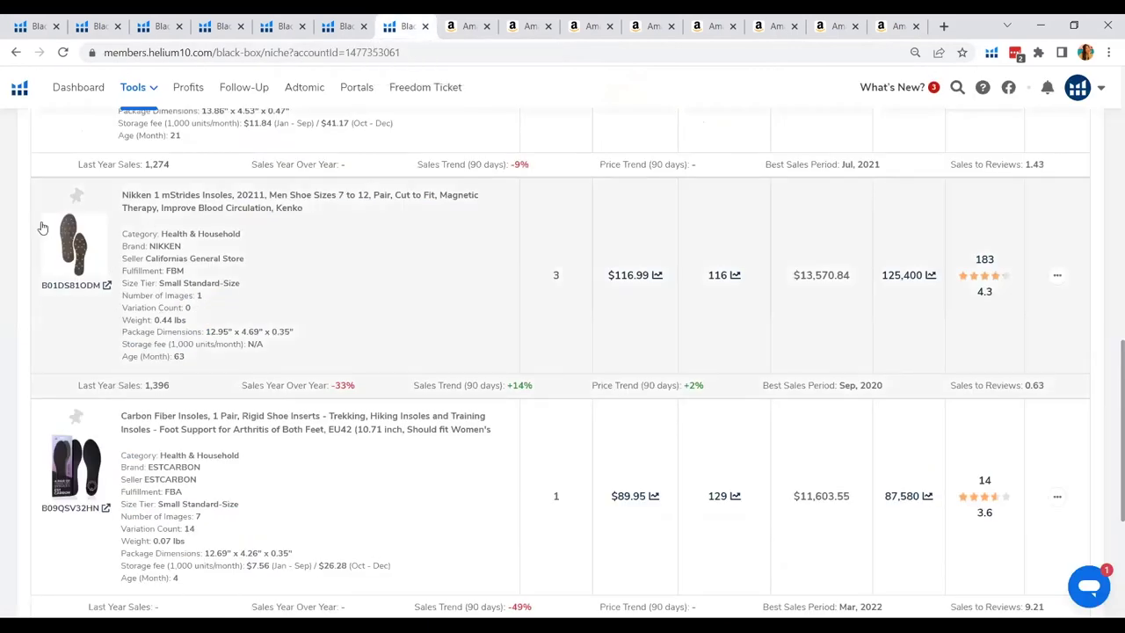